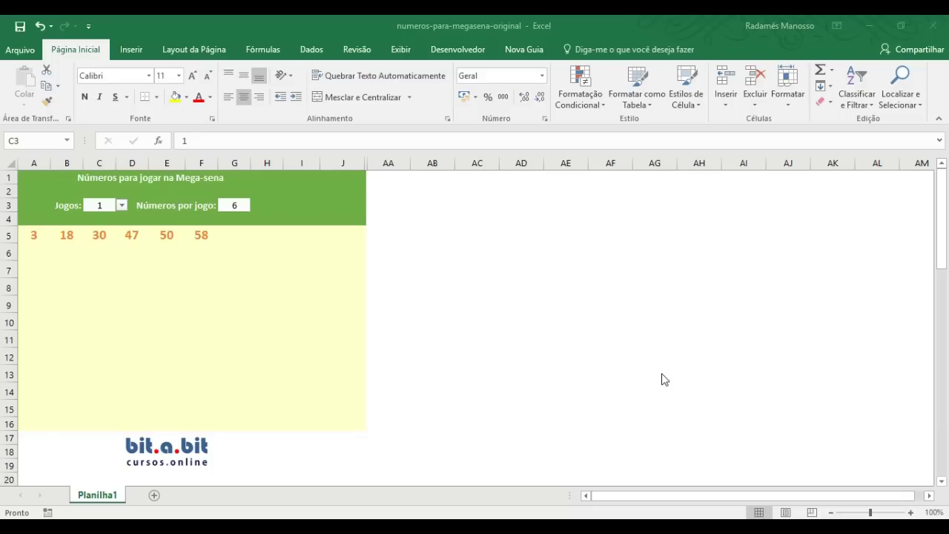
Set the number of games (Jogos) to 6 and the numbers per game (Números por jogo) to 10.
left_click(99, 208)
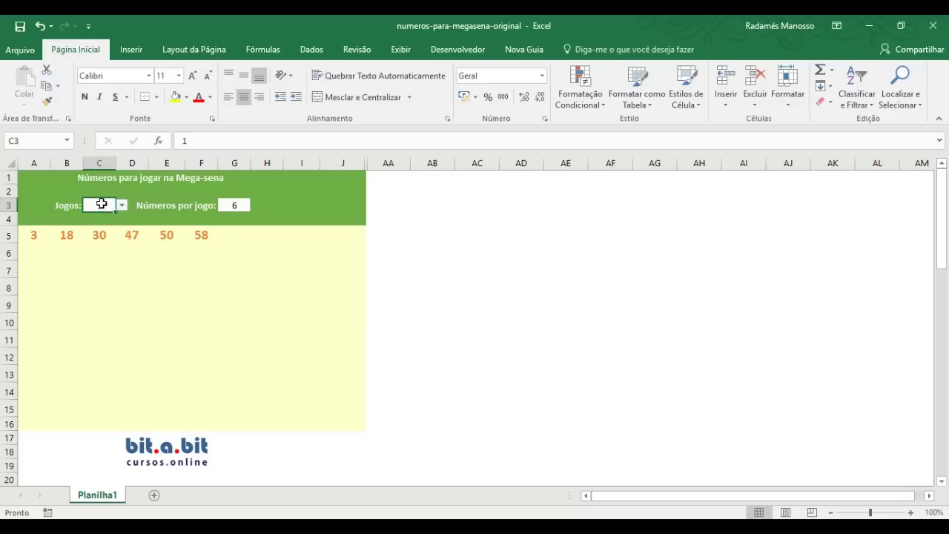
left_click(122, 206)
left_click(96, 262)
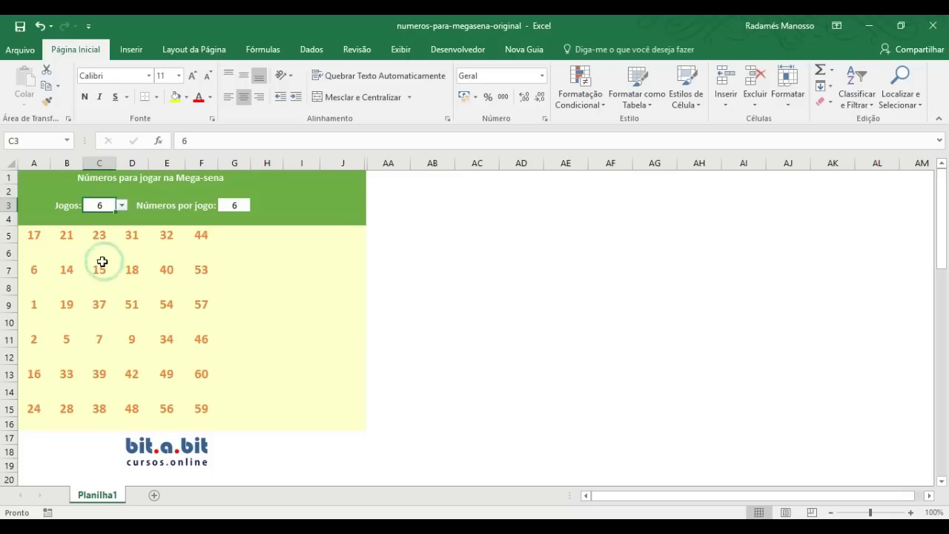
left_click(235, 205)
left_click(256, 206)
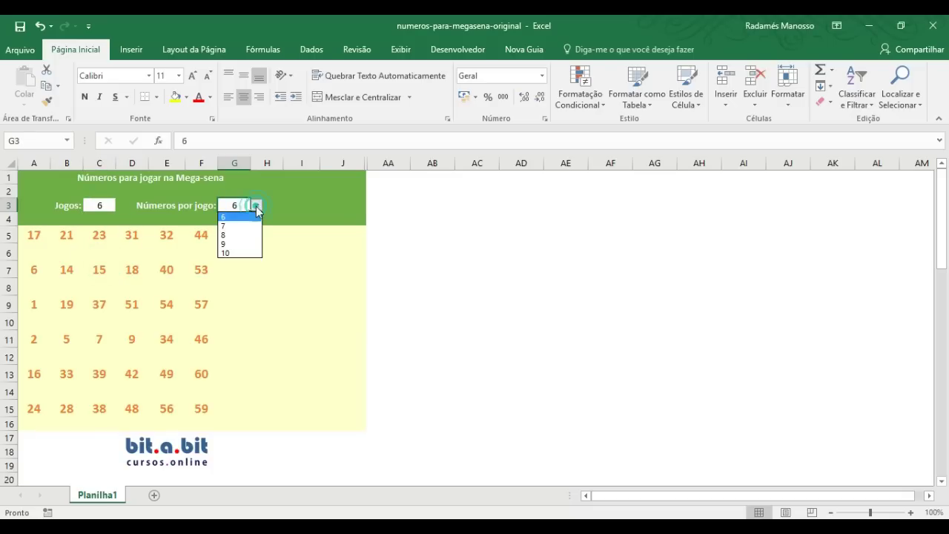
left_click(247, 253)
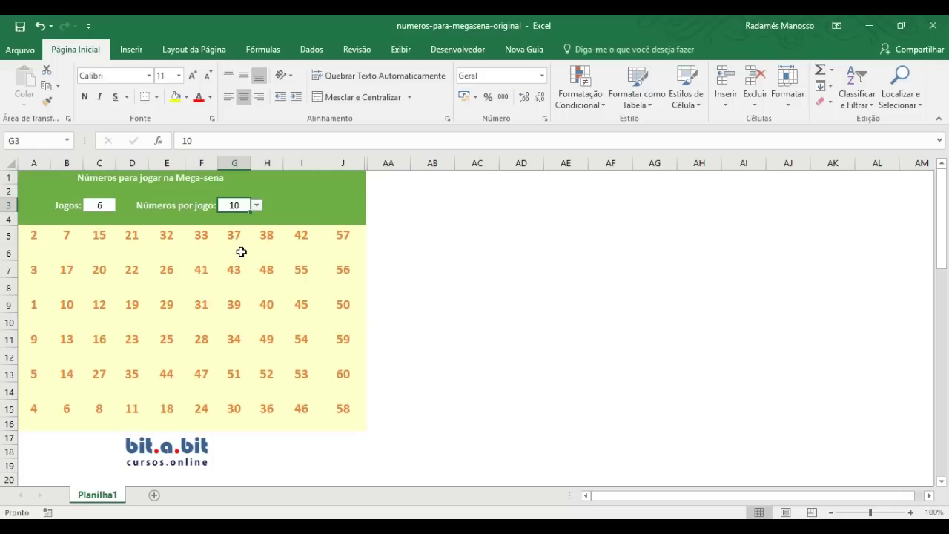
Unhide the hidden columns between J and AA to expose the helper calculations.
left_click_drag(344, 161, 389, 162)
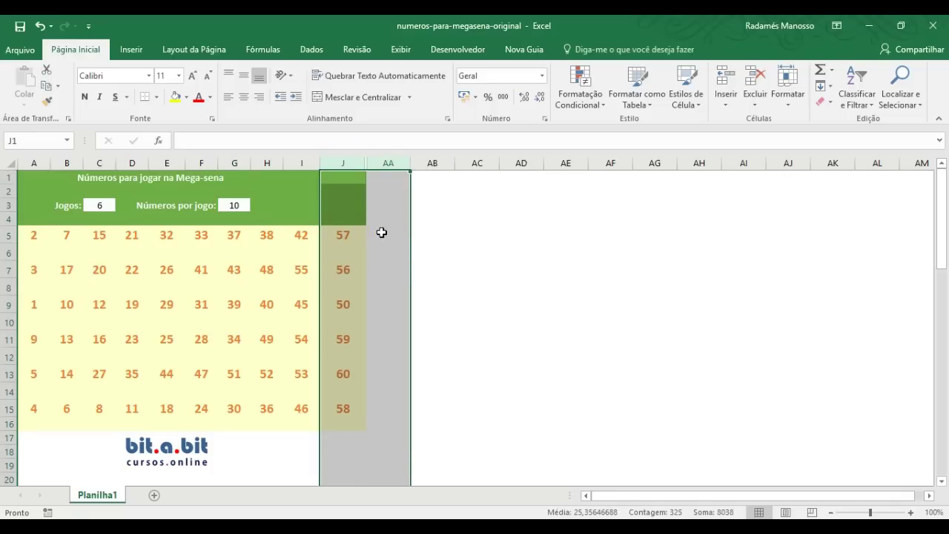
right_click(390, 233)
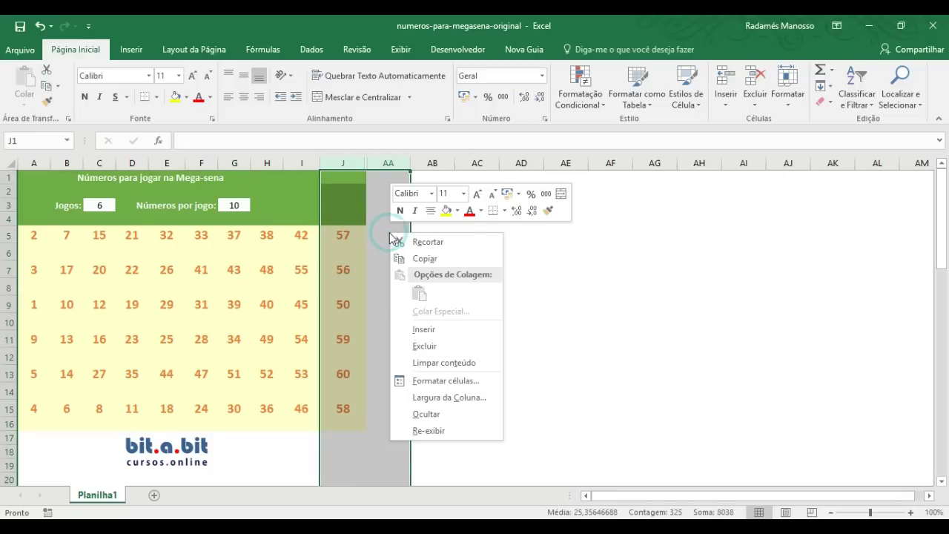
left_click(428, 430)
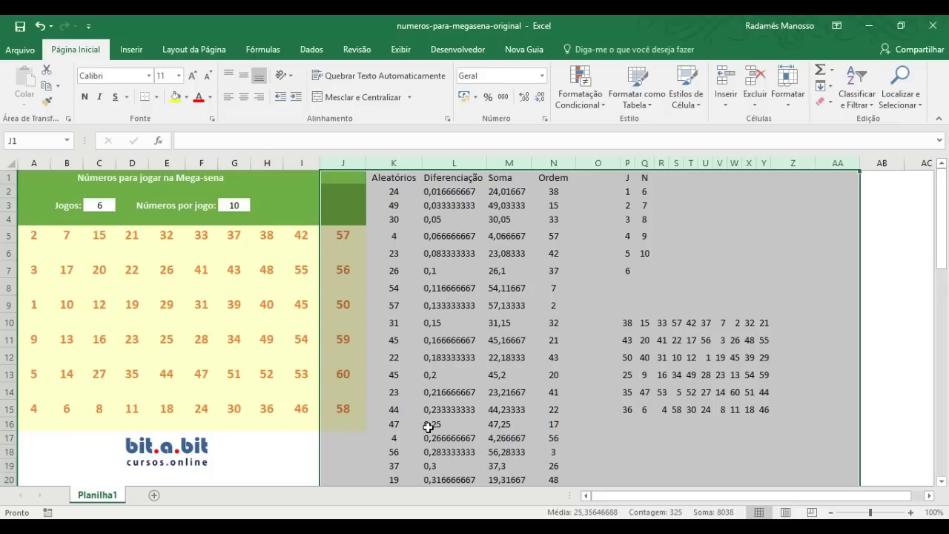
left_click(456, 320)
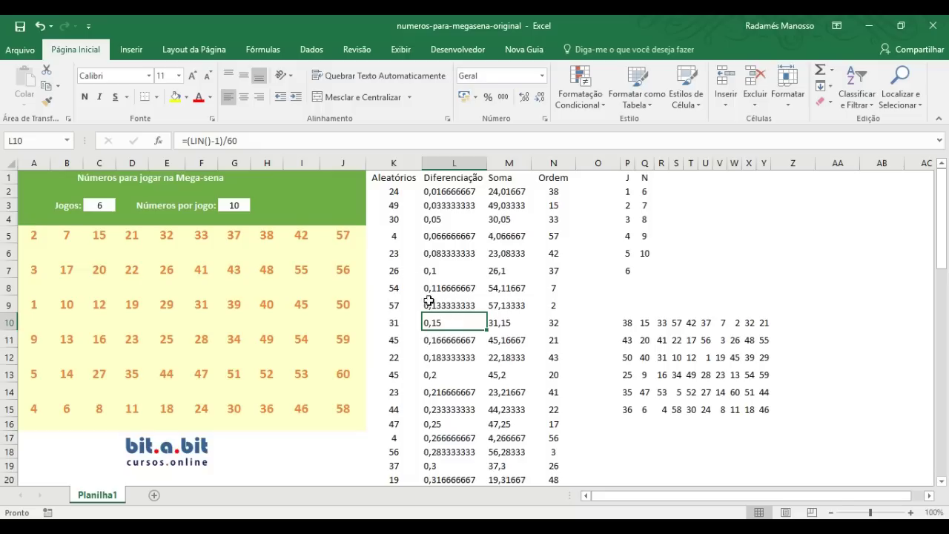
Examine the formulas behind the Aleatórios, Diferenciação and Soma columns in row 2.
left_click(393, 157)
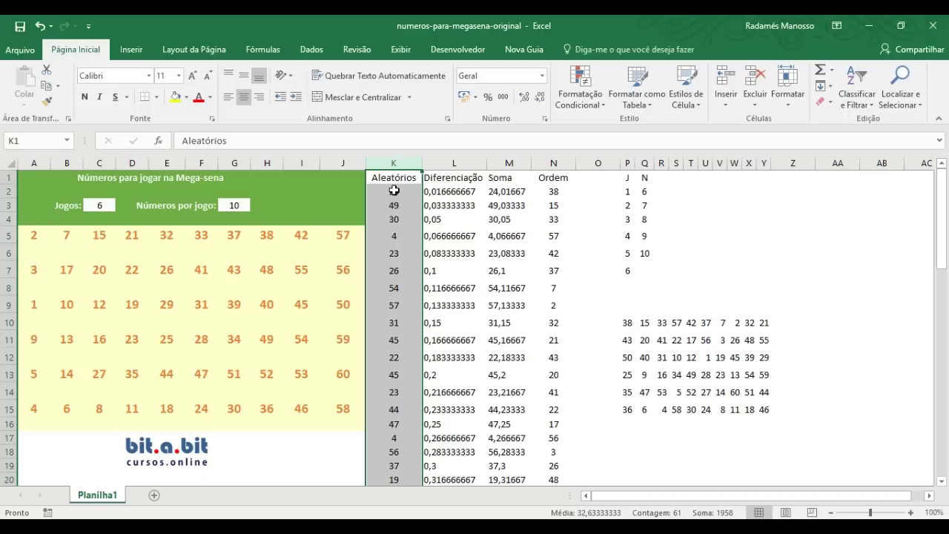
left_click(393, 191)
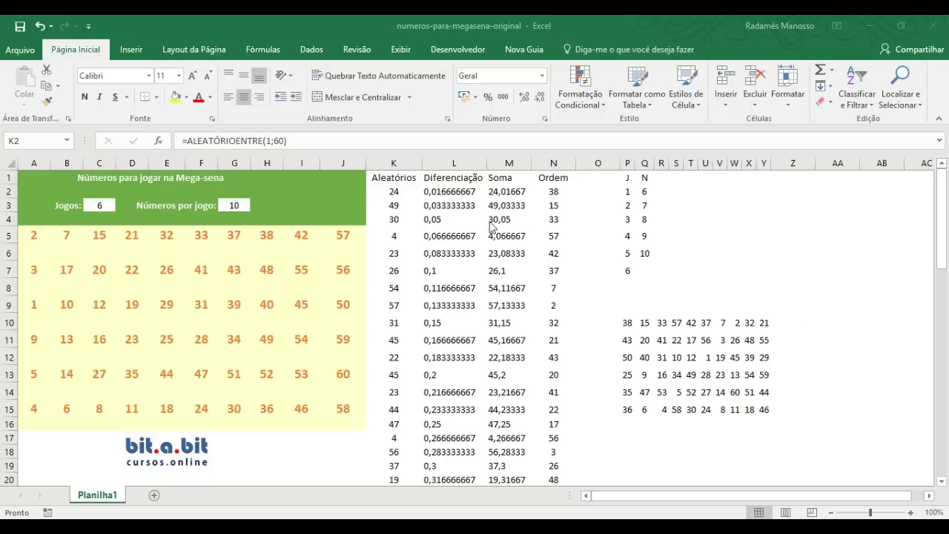
left_click(447, 192)
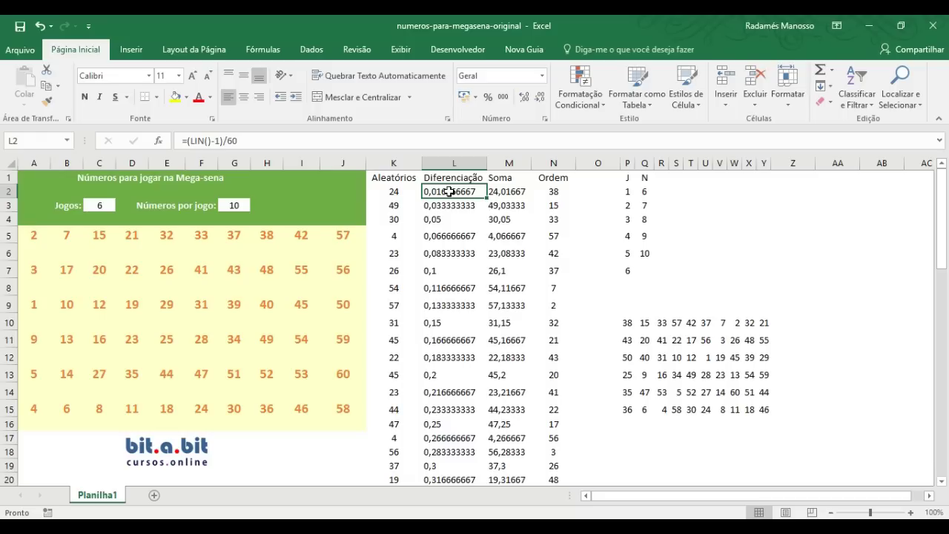
left_click(505, 194)
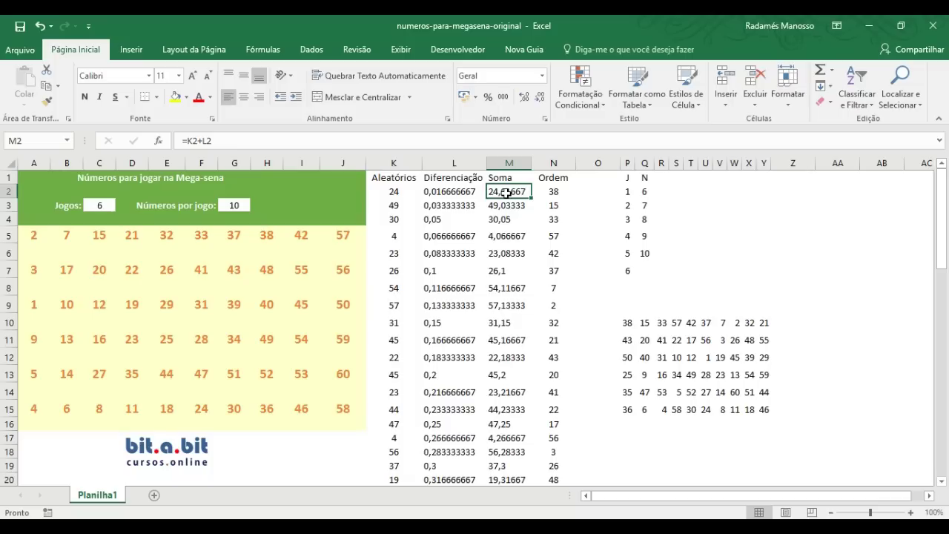
Inspect the ORDEM.EQ ranking formula in N2 and the full list of ranks in the Ordem column.
left_click(550, 191)
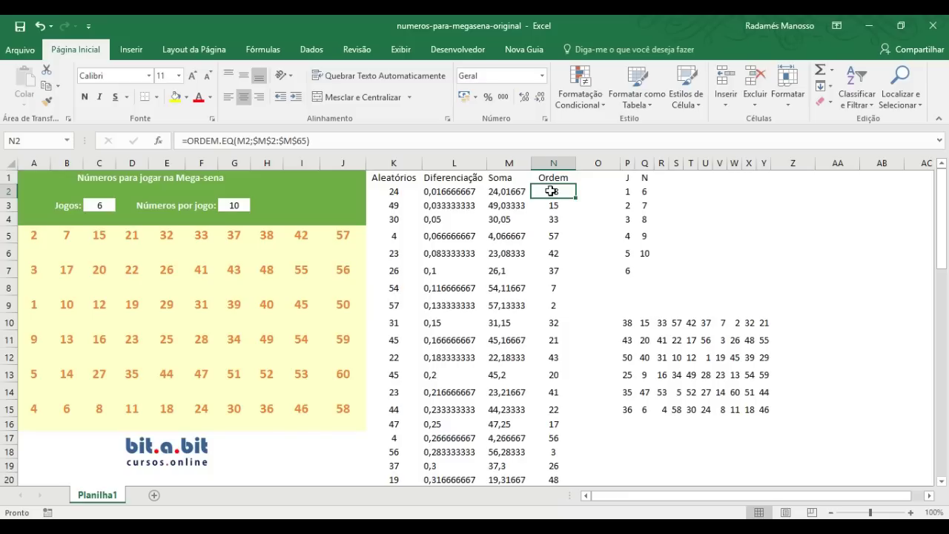
left_click(205, 142)
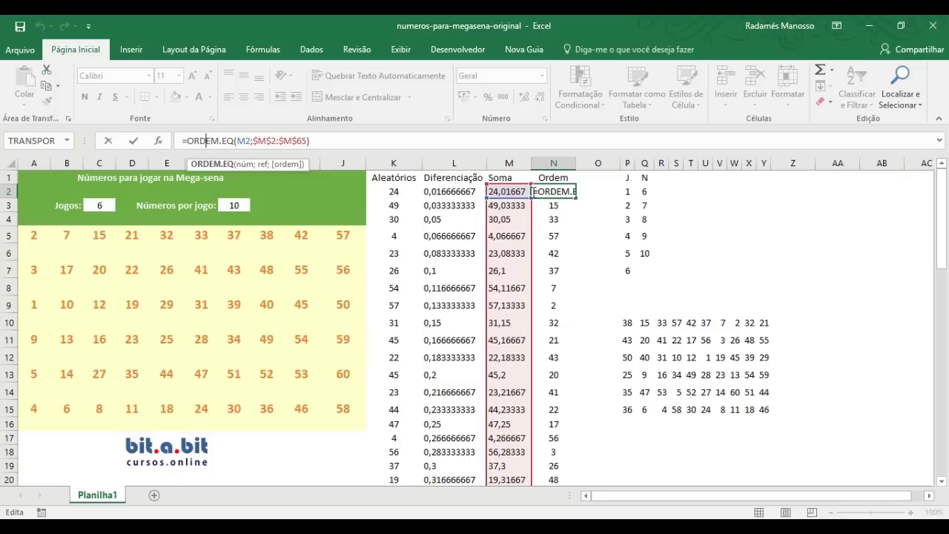
key("ctrl+Return")
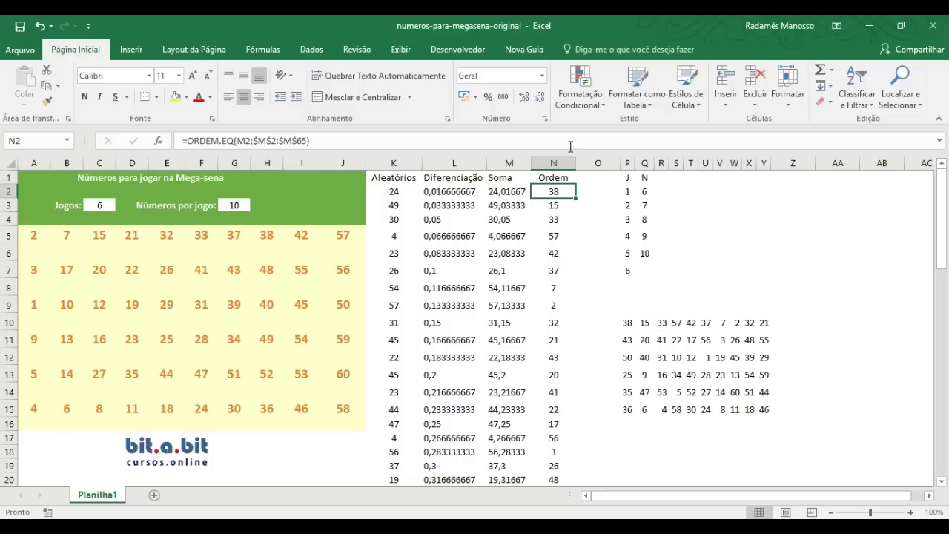
left_click(548, 179)
key("ctrl+shift+Down")
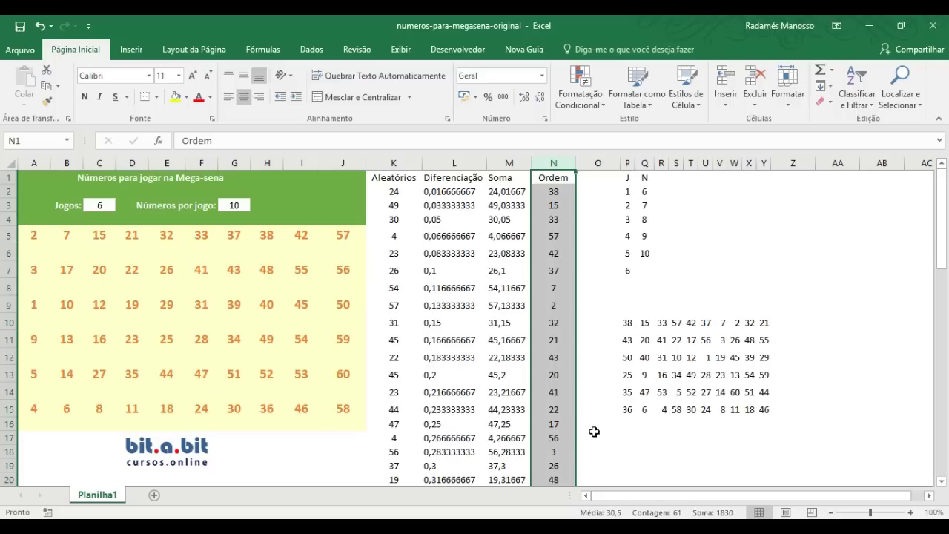
Examine the number block P10:Y15 and the TRANSPOR array formula in its first row, P10:Y10.
left_click_drag(627, 324, 764, 410)
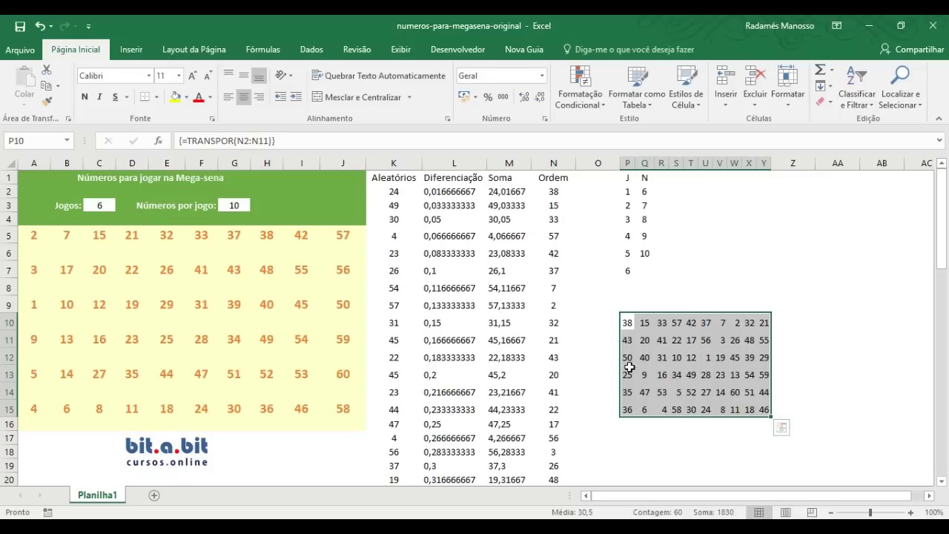
left_click(599, 357)
left_click_drag(627, 323, 765, 327)
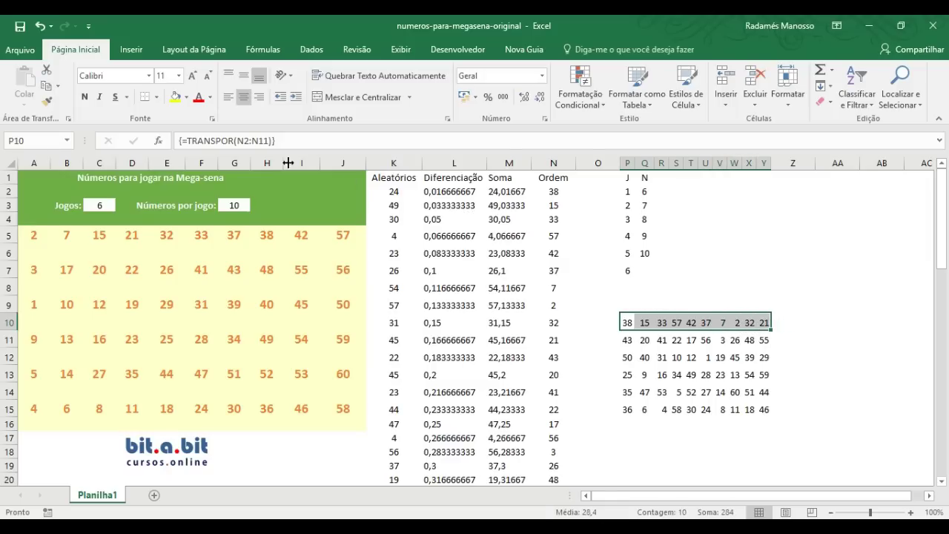
left_click(212, 140)
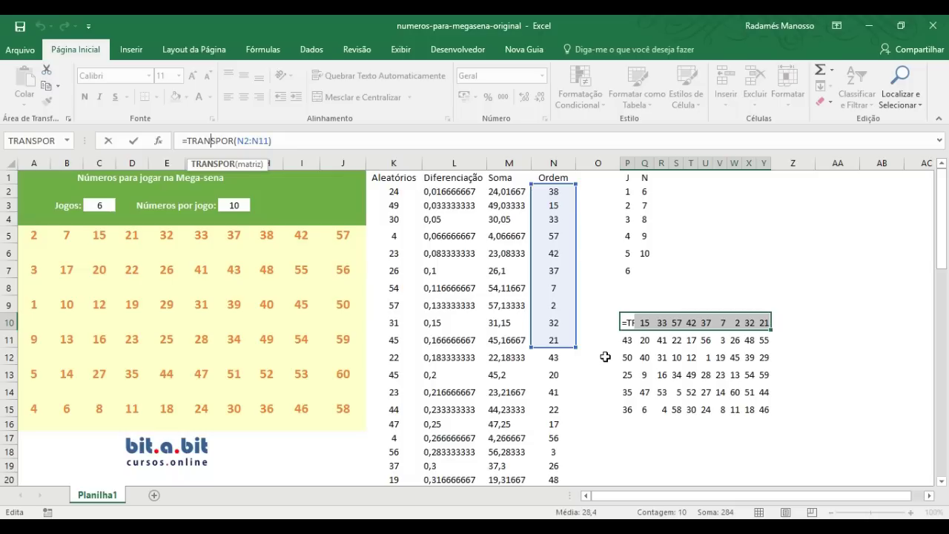
key("ctrl+shift+Return")
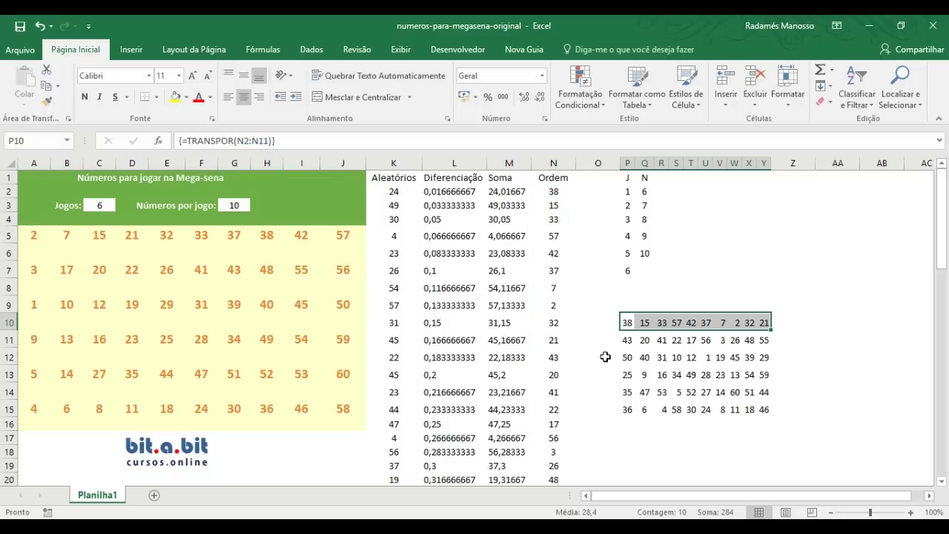
Check the TRANSPOR array formulas in each remaining row of the number block, rows 11 to 15.
left_click_drag(628, 339, 763, 340)
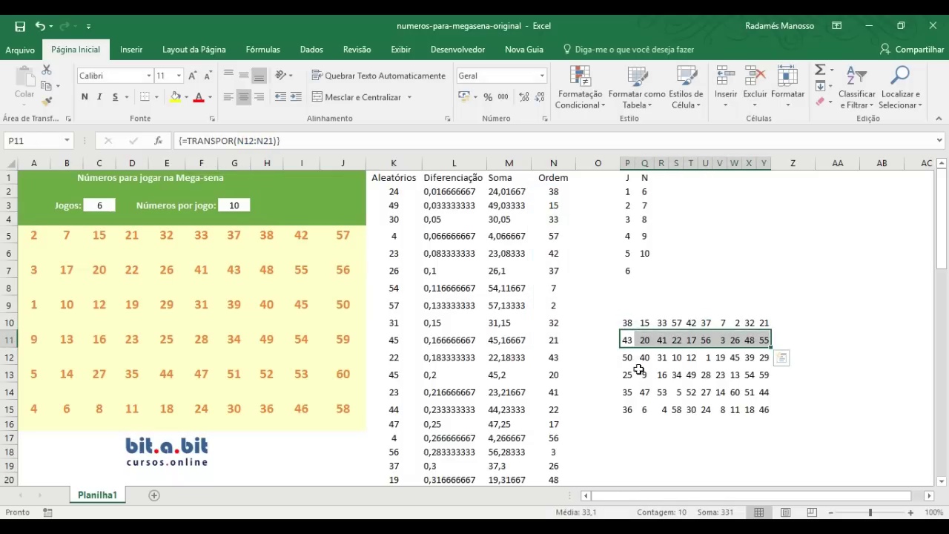
left_click_drag(630, 358, 763, 362)
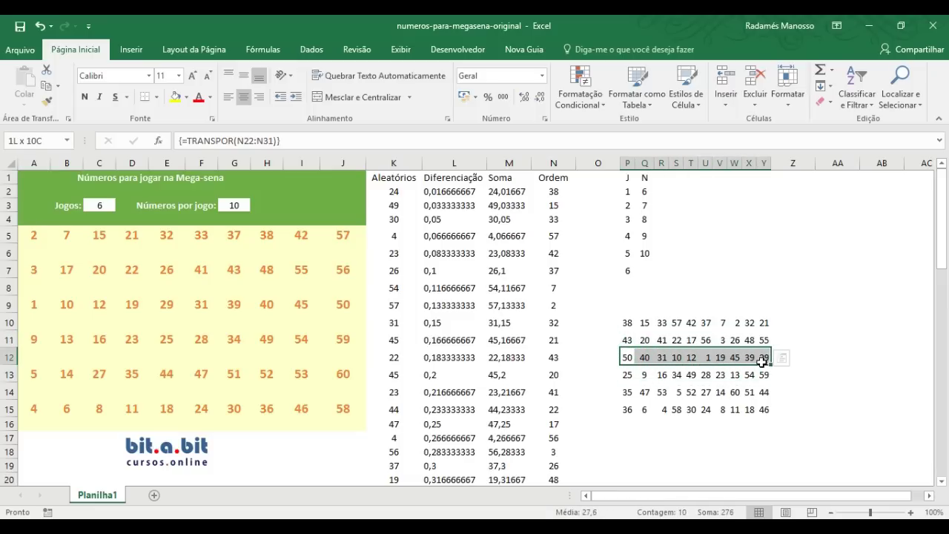
left_click(627, 375)
left_click_drag(653, 378, 764, 375)
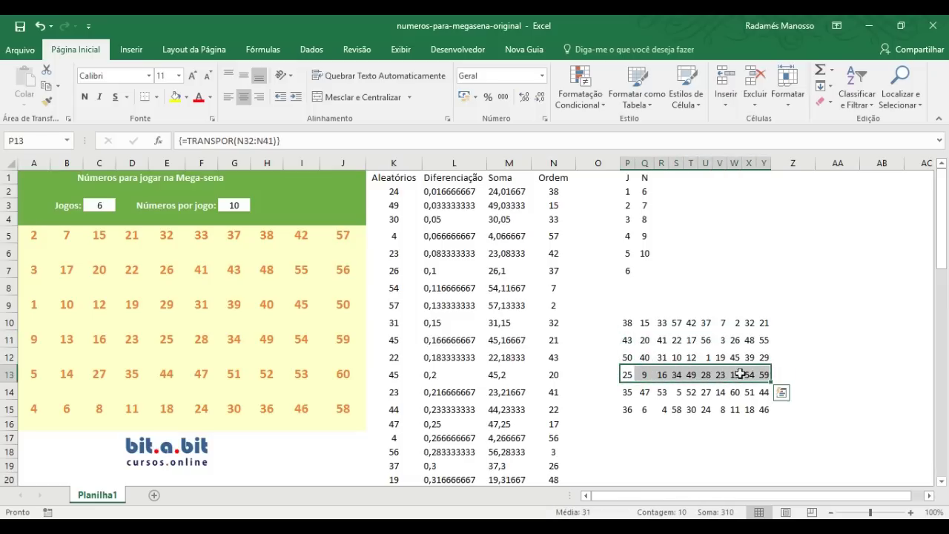
left_click_drag(628, 392, 712, 392)
left_click_drag(712, 392, 762, 393)
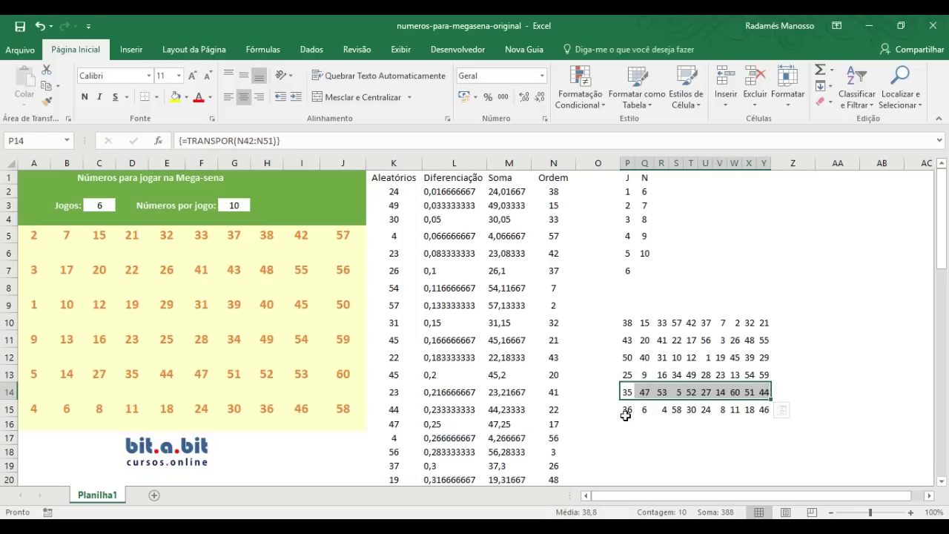
left_click_drag(628, 413, 751, 420)
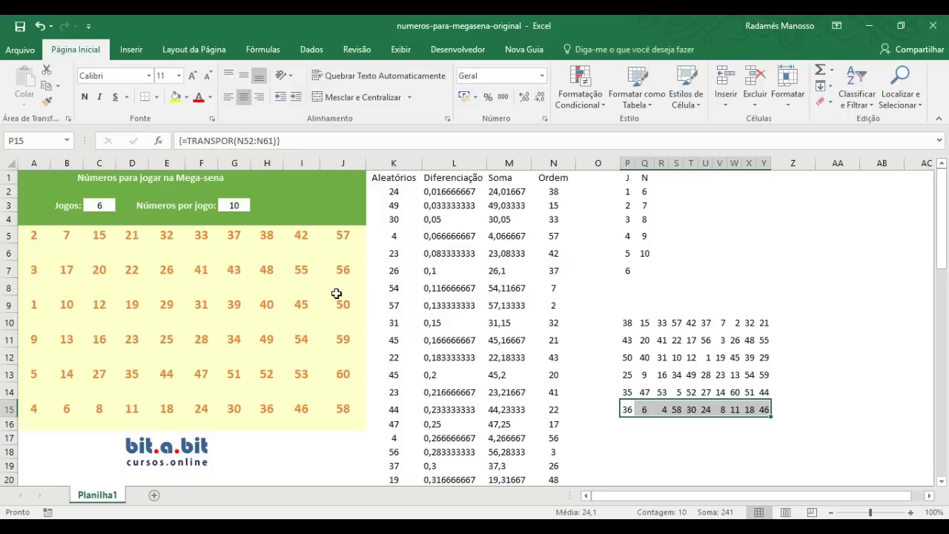
Examine the MENOR formulas of the displayed games in A5:J15 and compare them with the block P10:Y15.
left_click_drag(36, 235, 334, 234)
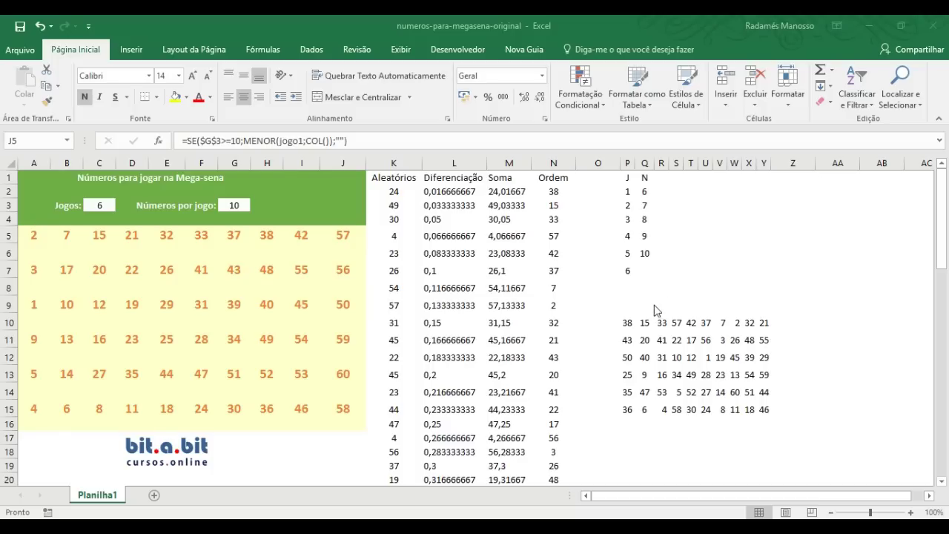
left_click(627, 326)
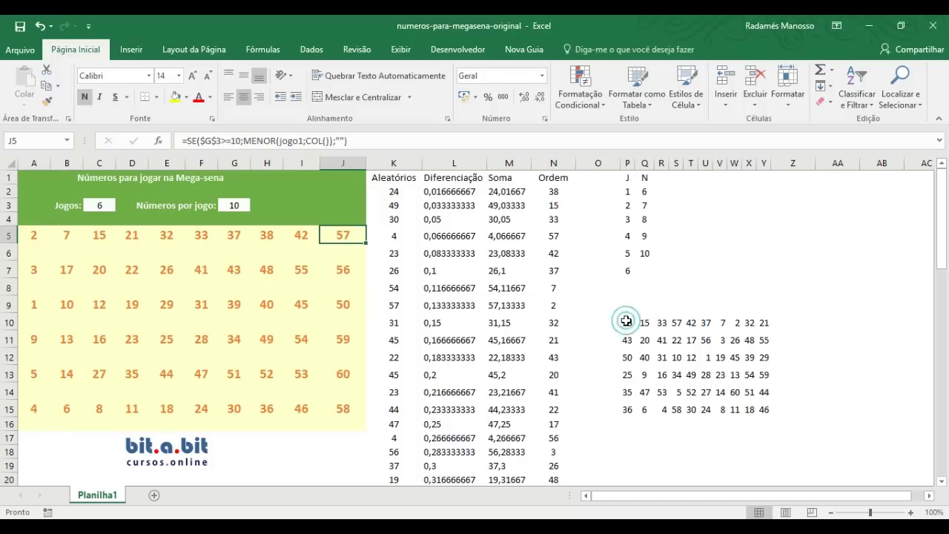
left_click_drag(627, 327, 763, 407)
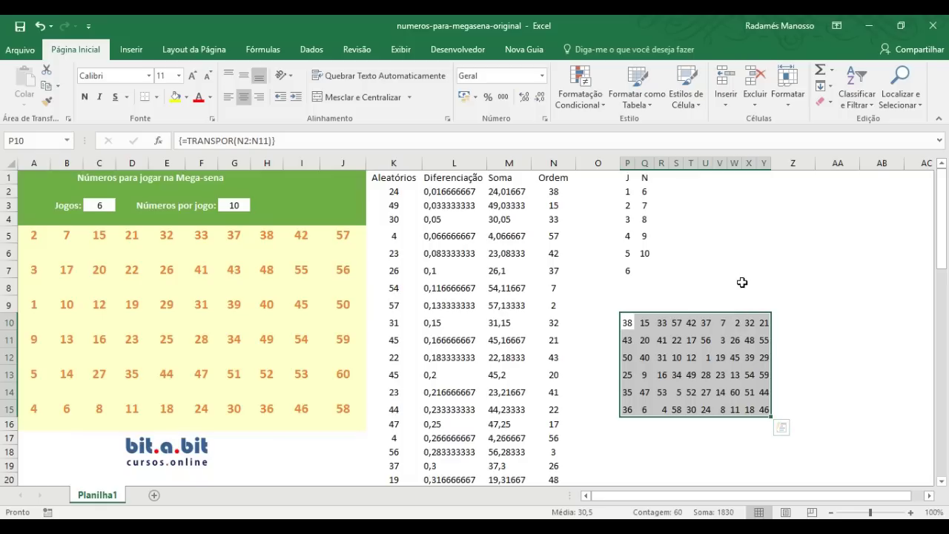
left_click_drag(28, 234, 339, 408)
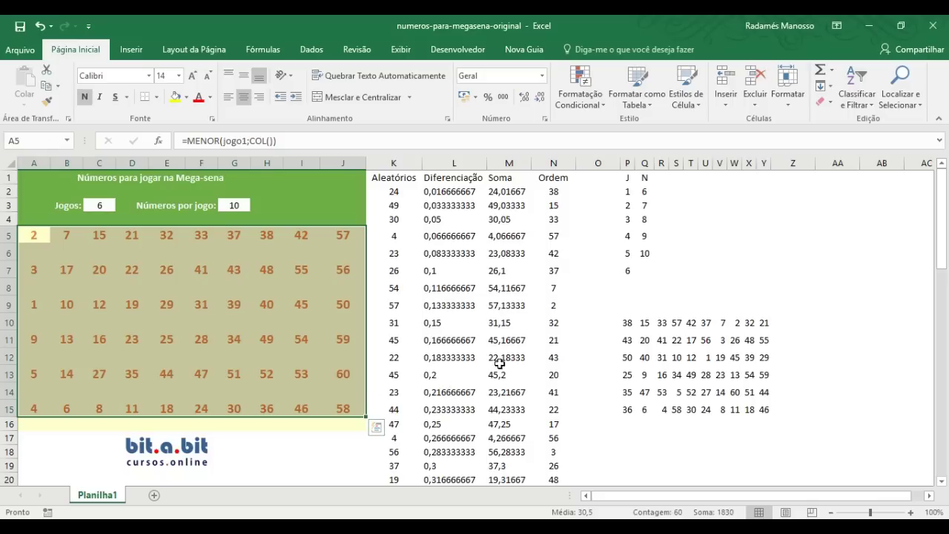
left_click(132, 264)
left_click_drag(32, 233, 329, 242)
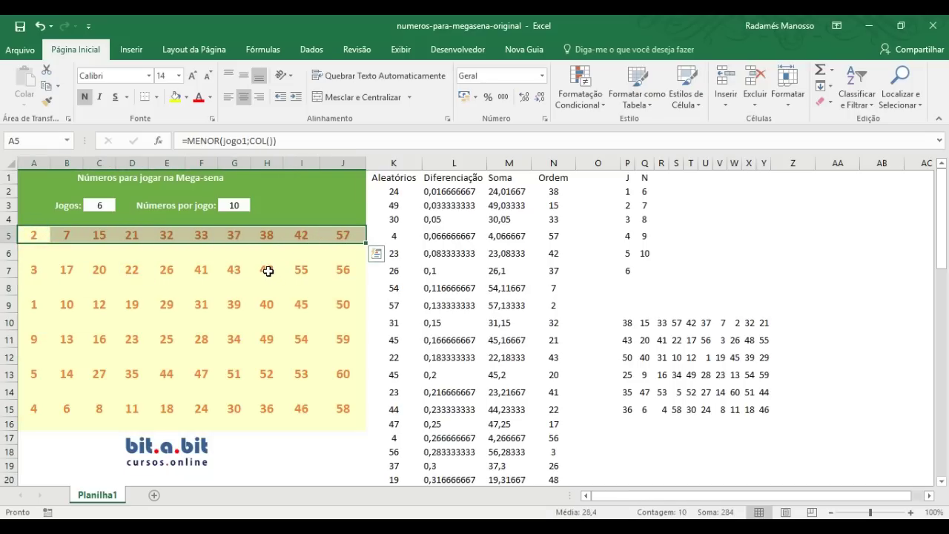
left_click(268, 270)
Set the numbers per game (Números por jogo) to 6.
left_click(239, 208)
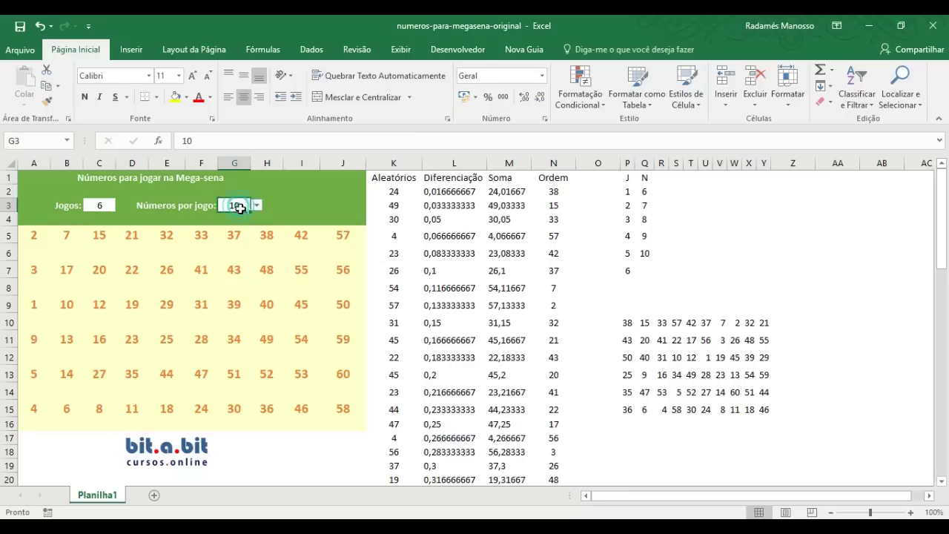
left_click(256, 205)
left_click(242, 217)
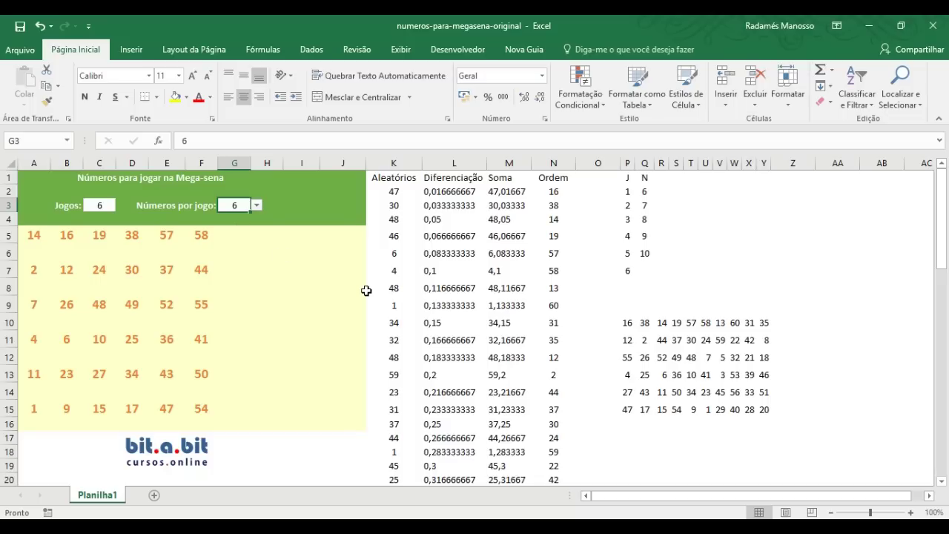
Compare the first six numbers, P10:U10, with the remaining four, V10:Y10, in the first transposed game.
left_click_drag(629, 321, 704, 326)
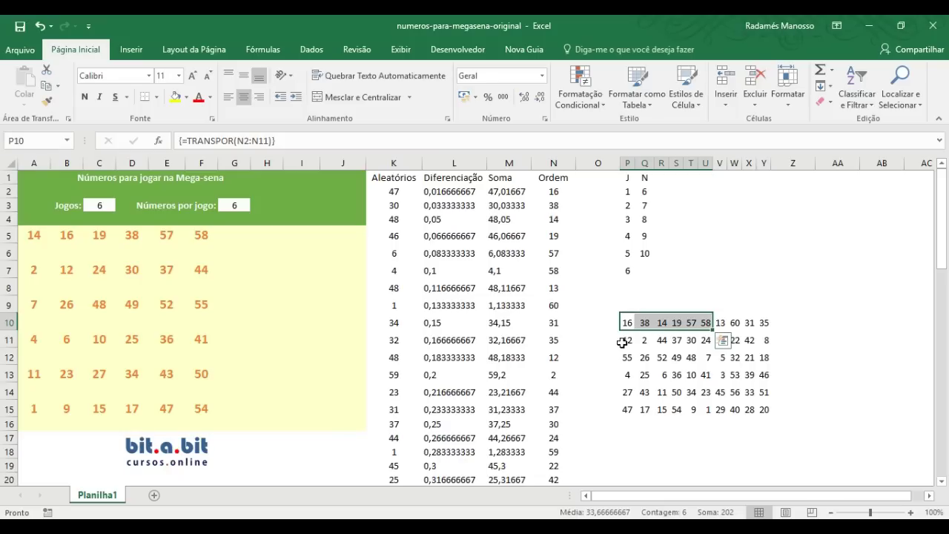
left_click(723, 320)
left_click_drag(739, 325, 766, 322)
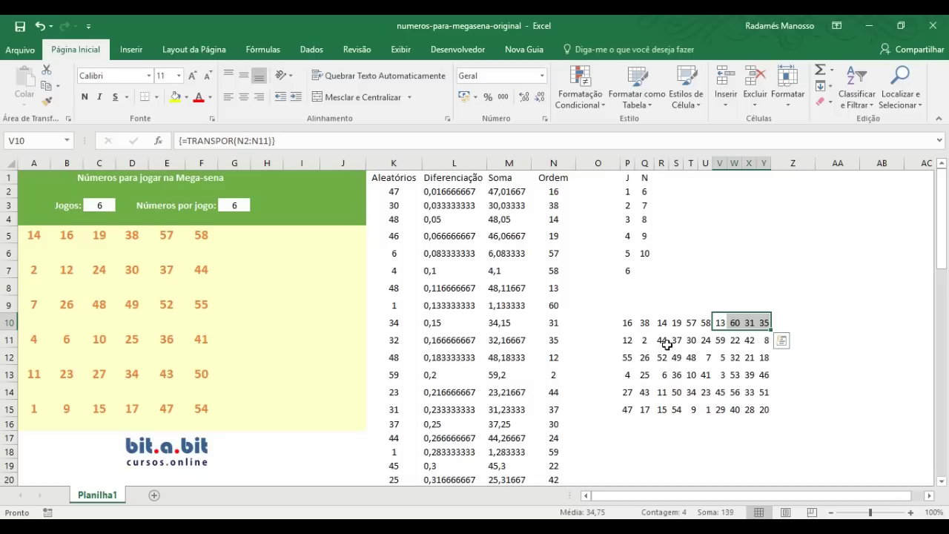
Review in the Name Manager (Gerenciador de Nomes) how jogo1, jogo2 and jogo3 refer to the transposed number rows starting at P10:Y10.
left_click(253, 51)
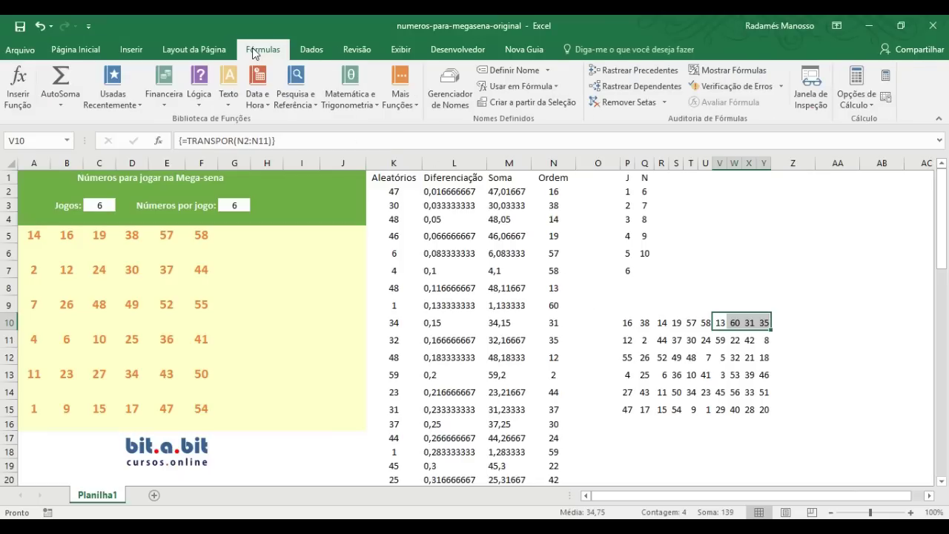
left_click_drag(627, 324, 768, 324)
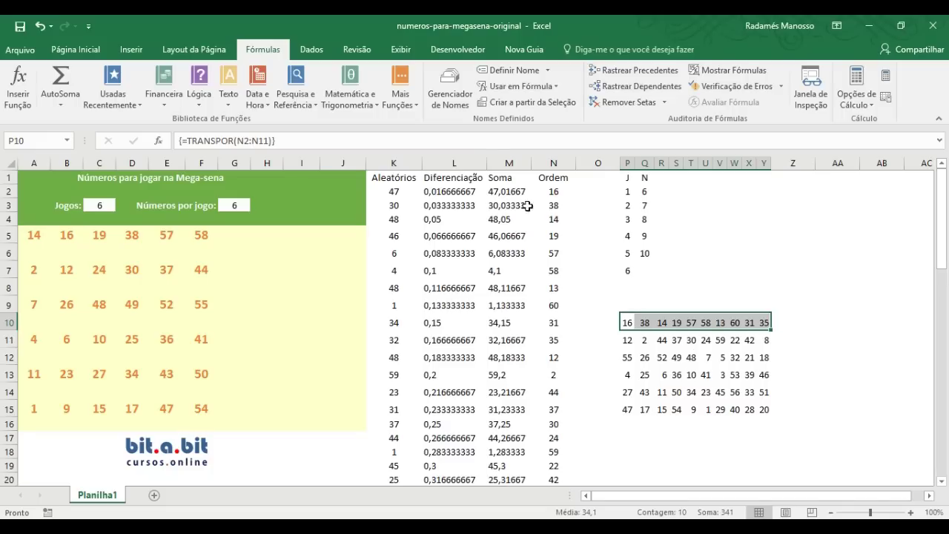
left_click(451, 87)
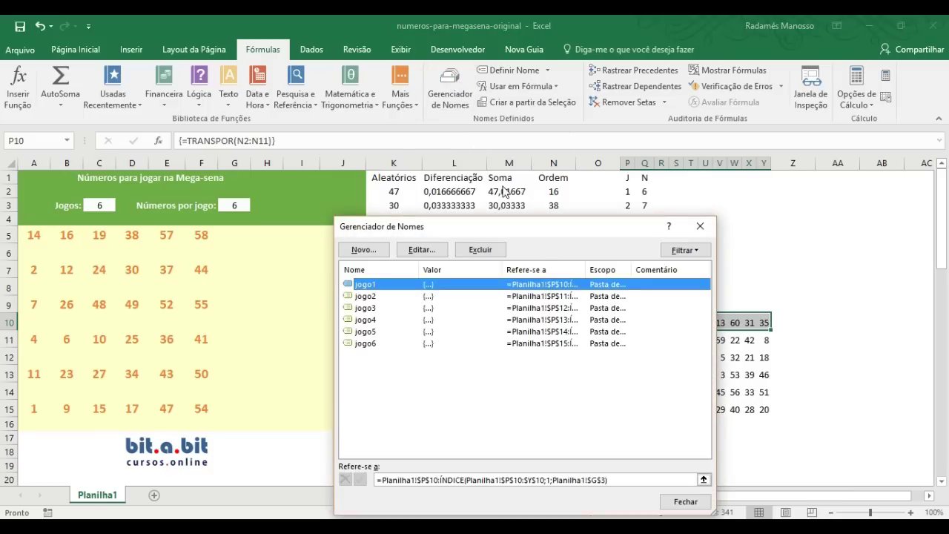
left_click_drag(533, 235, 382, 142)
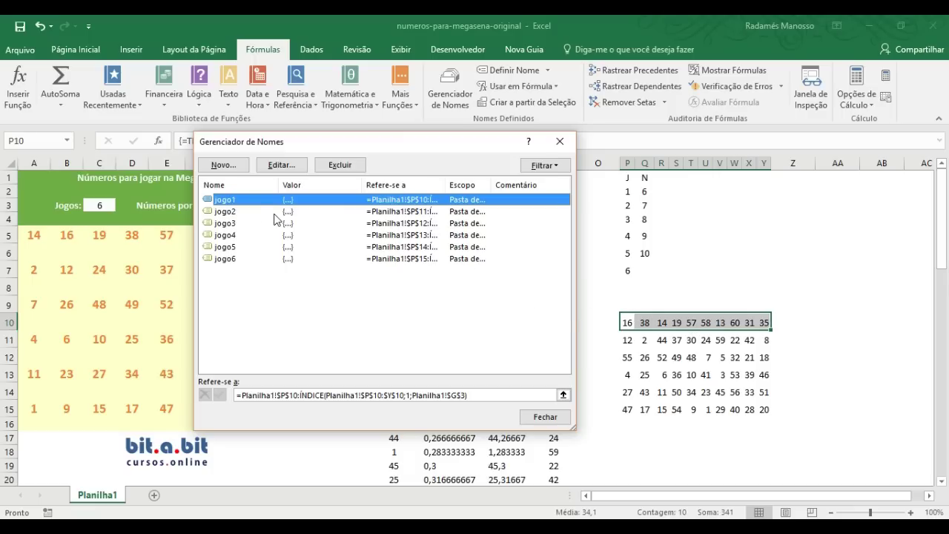
left_click(233, 212)
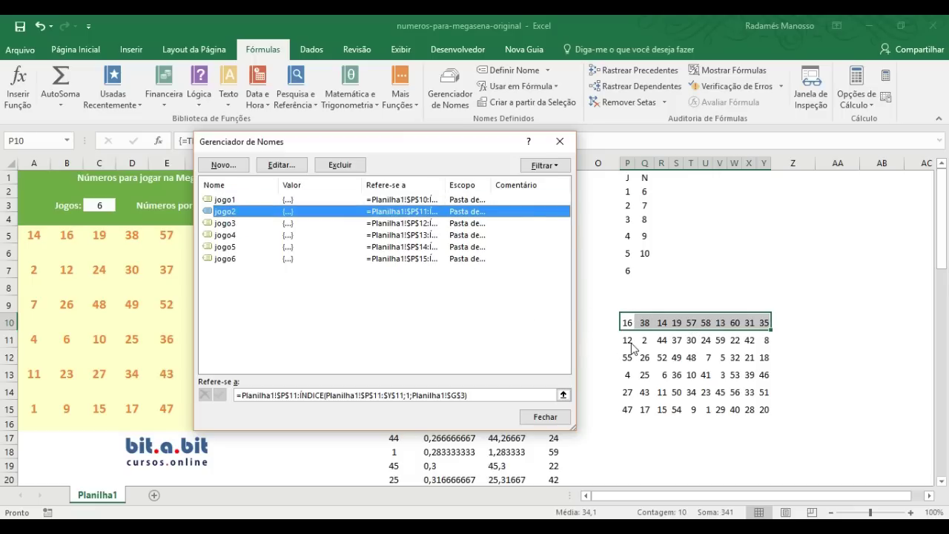
left_click(233, 223)
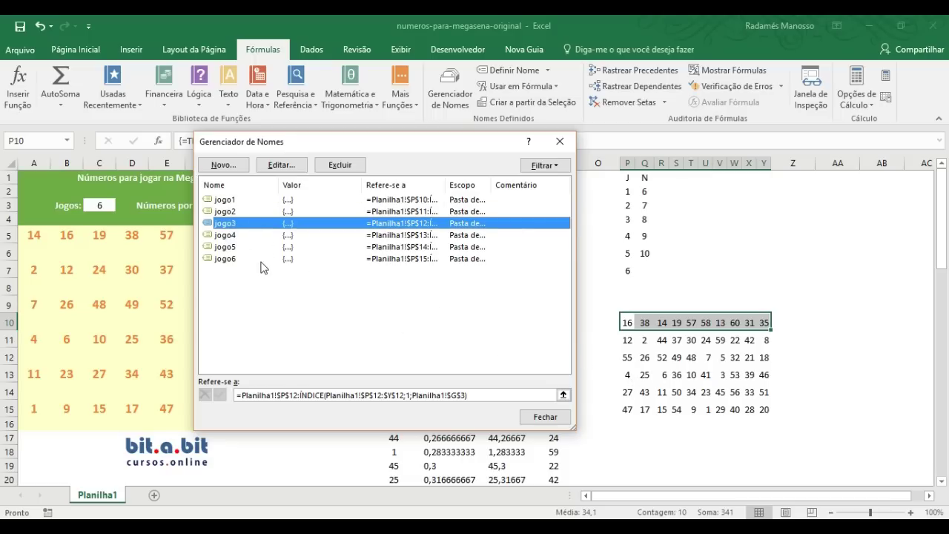
left_click(547, 418)
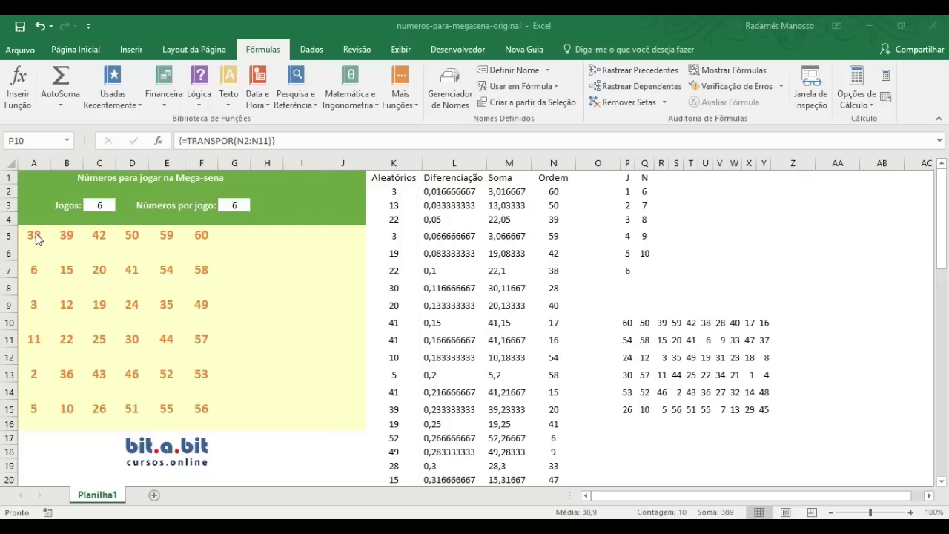
Set the numbers per game (Números por jogo) to 10.
left_click(238, 204)
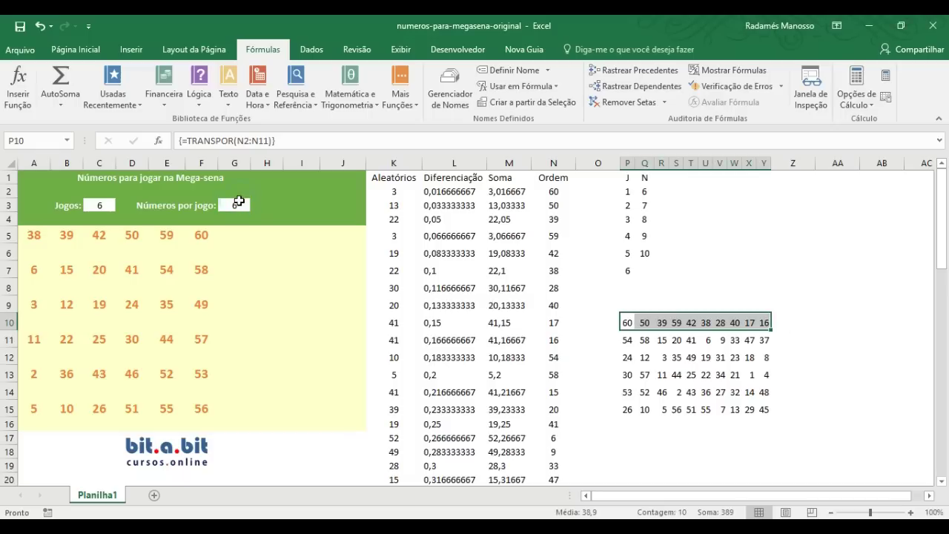
left_click(237, 202)
left_click(258, 204)
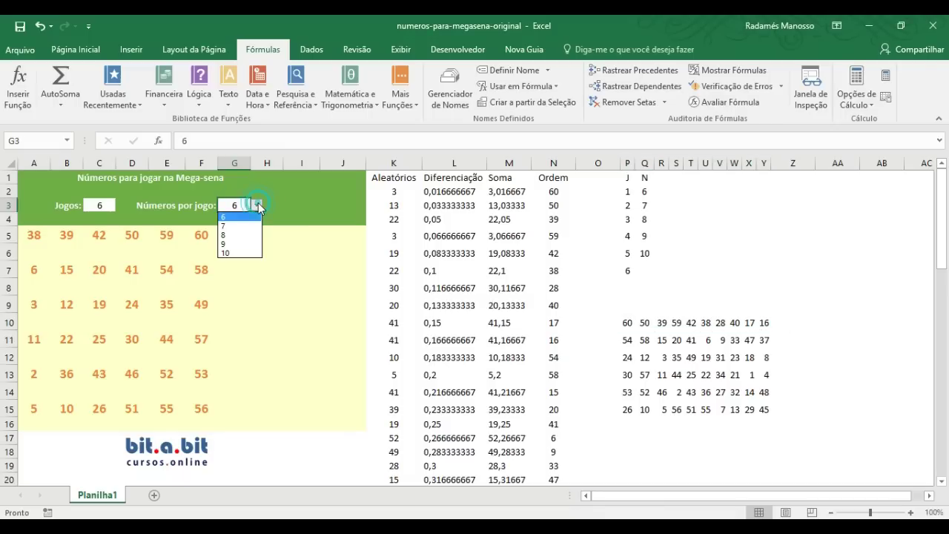
left_click(233, 253)
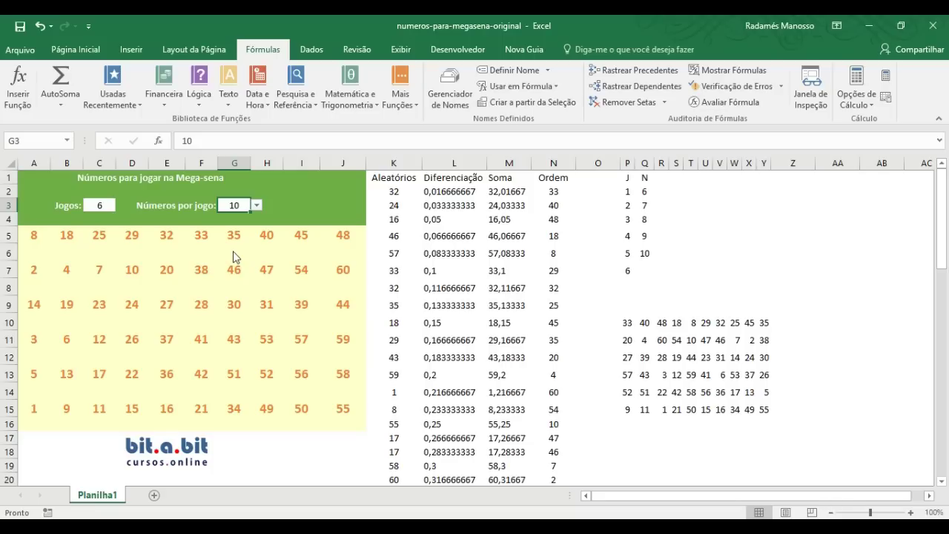
Examine the MENOR formulas in A5:D5 of the first displayed game and compare them with the source numbers in P10:Y10.
left_click(37, 235)
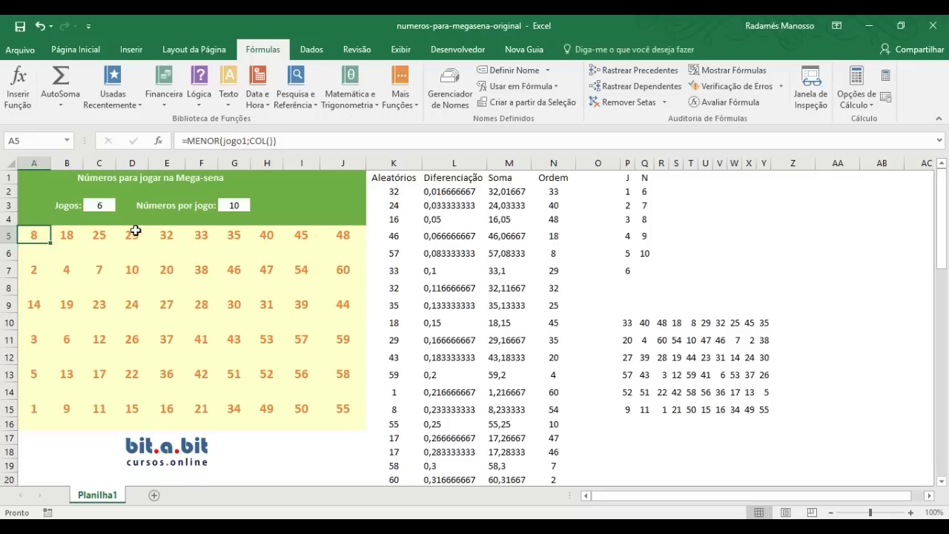
left_click_drag(629, 324, 764, 324)
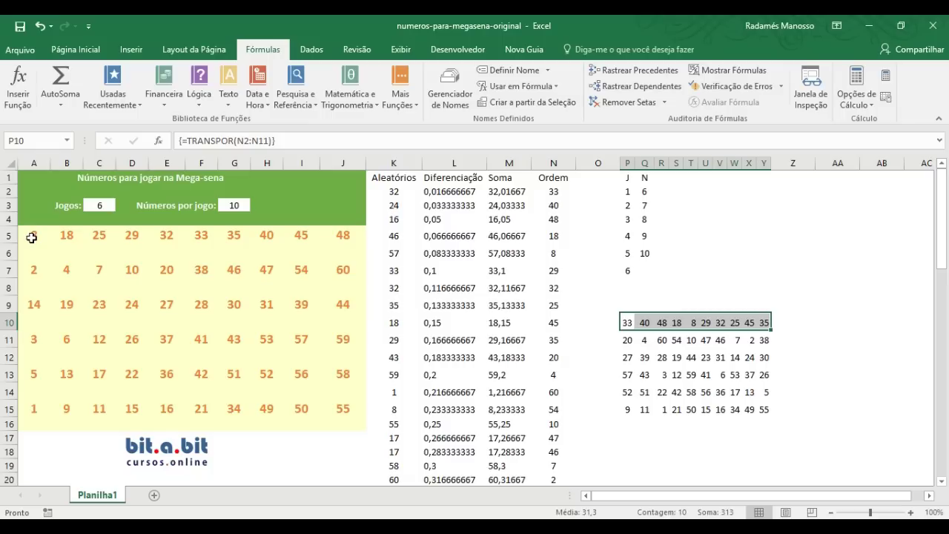
left_click(32, 237)
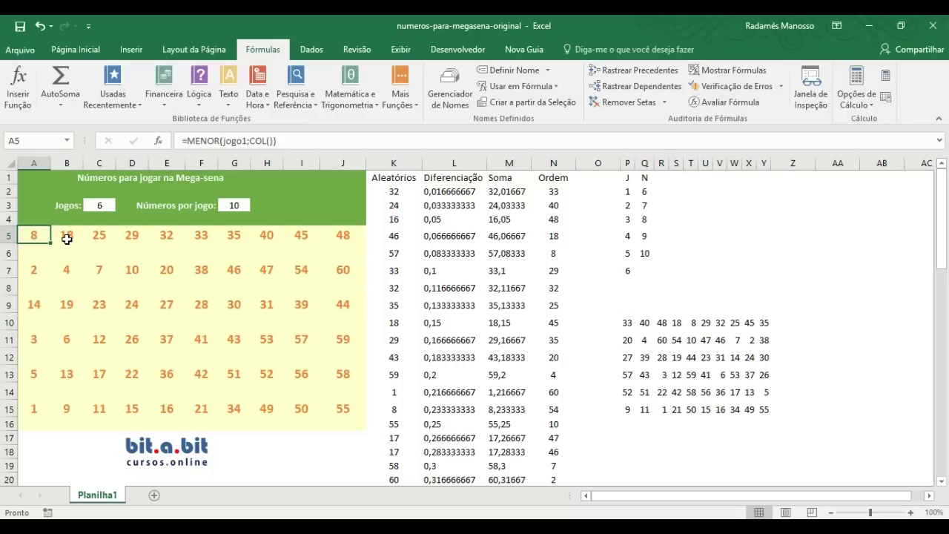
left_click(67, 238)
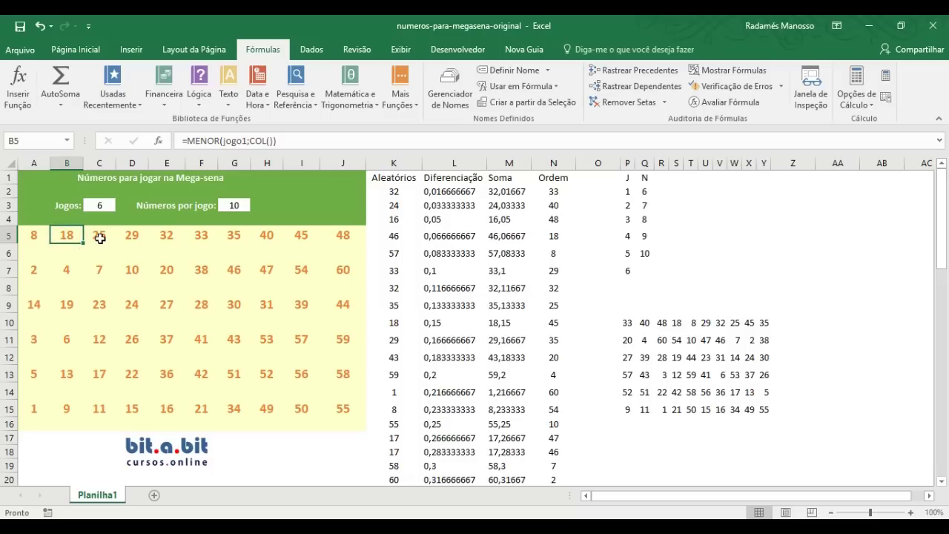
left_click(100, 238)
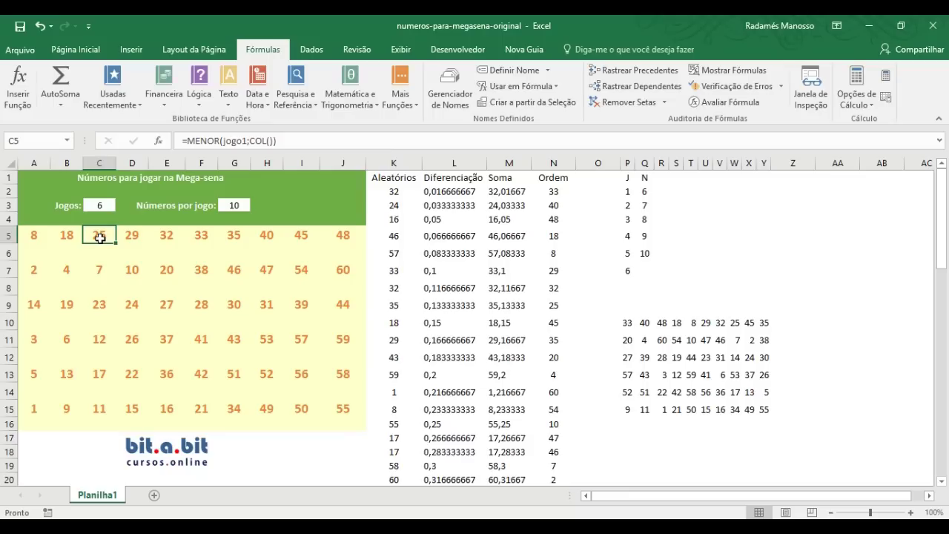
left_click(128, 235)
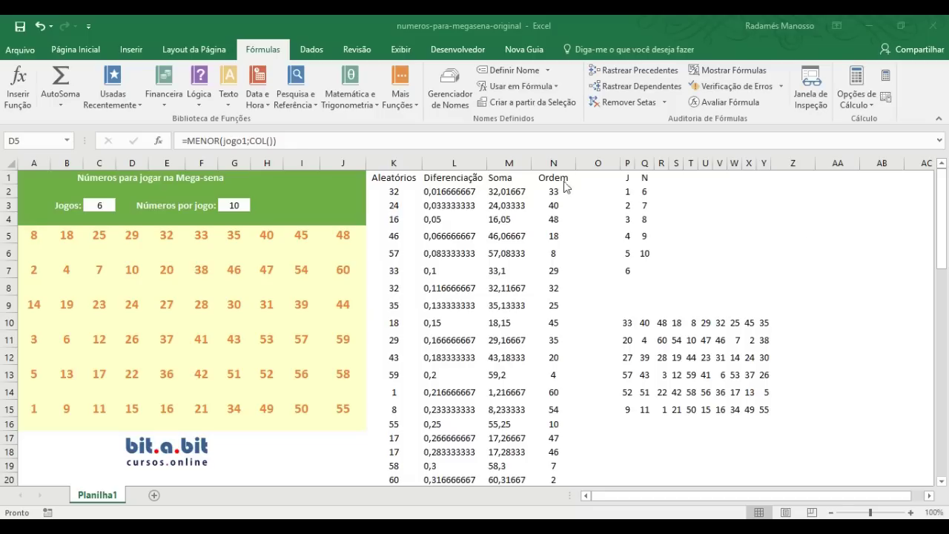
Set the numbers per game to 6 and highlight the six source numbers of the first game, P10:U10.
left_click(232, 205)
left_click(234, 205)
left_click(257, 205)
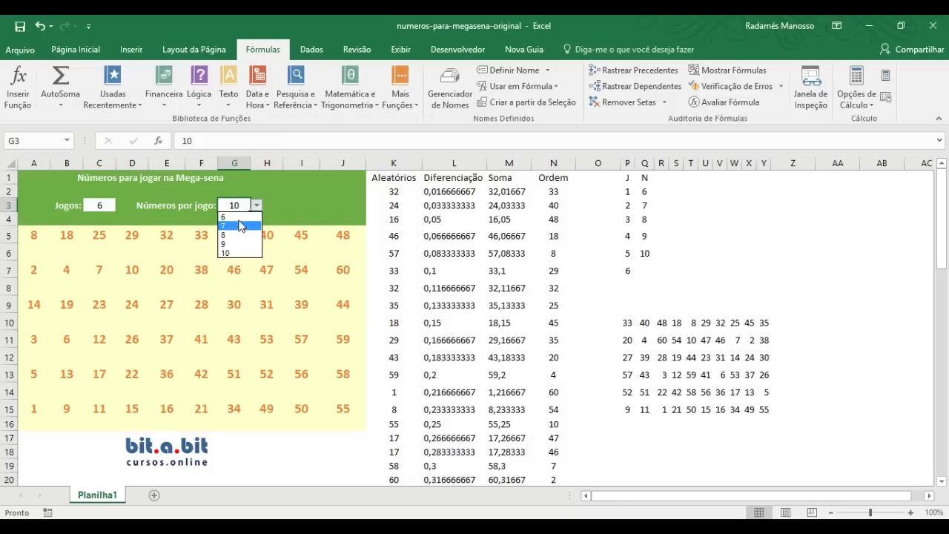
left_click(237, 217)
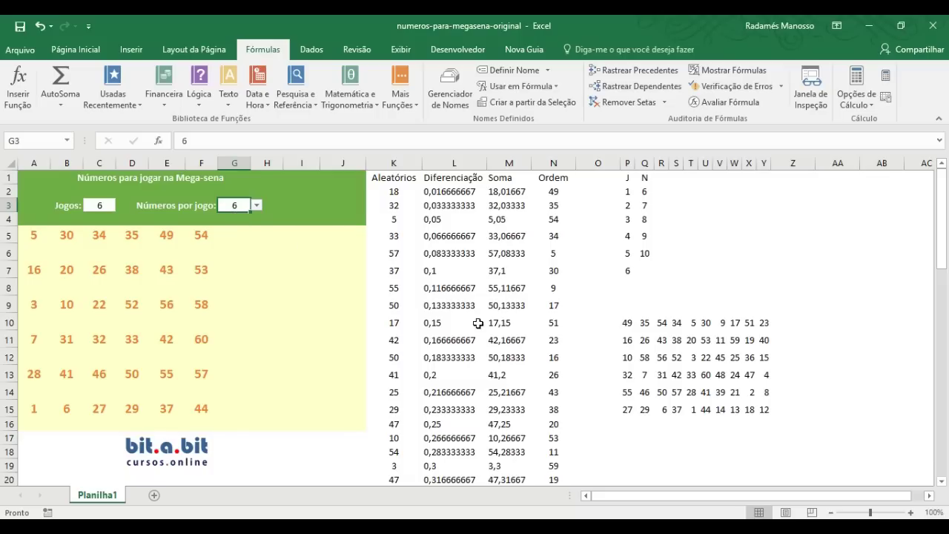
left_click_drag(625, 323, 699, 322)
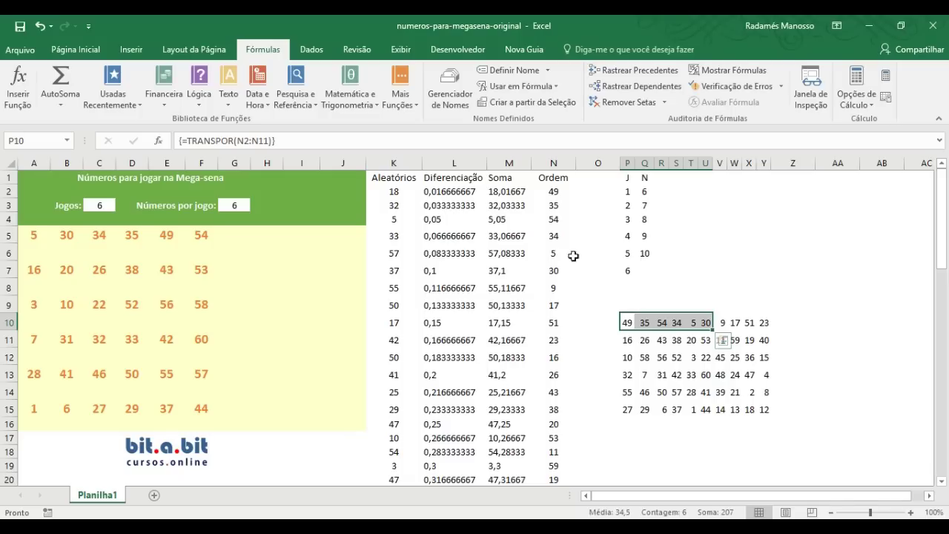
Set the numbers per game to 8 and highlight the eight source numbers of the first game, P10:W10.
left_click(229, 207)
left_click(256, 205)
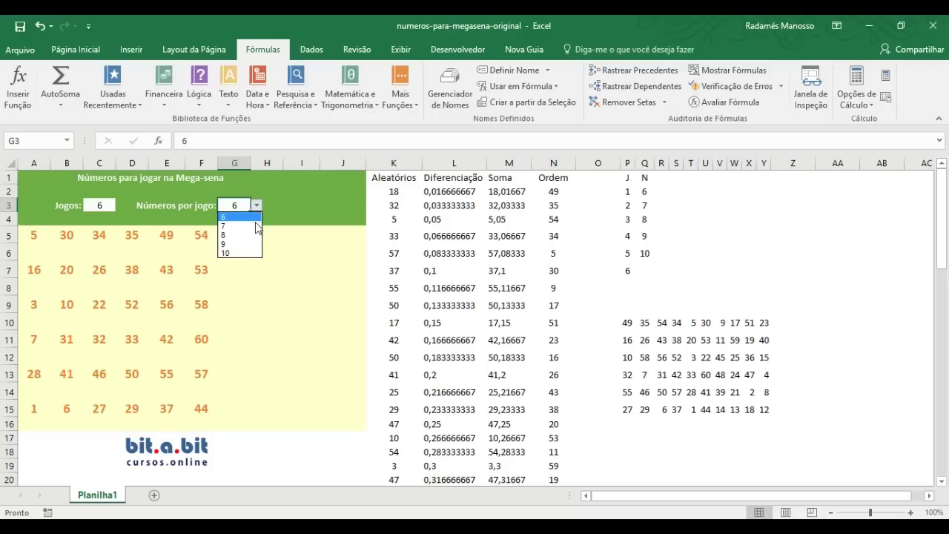
left_click(242, 235)
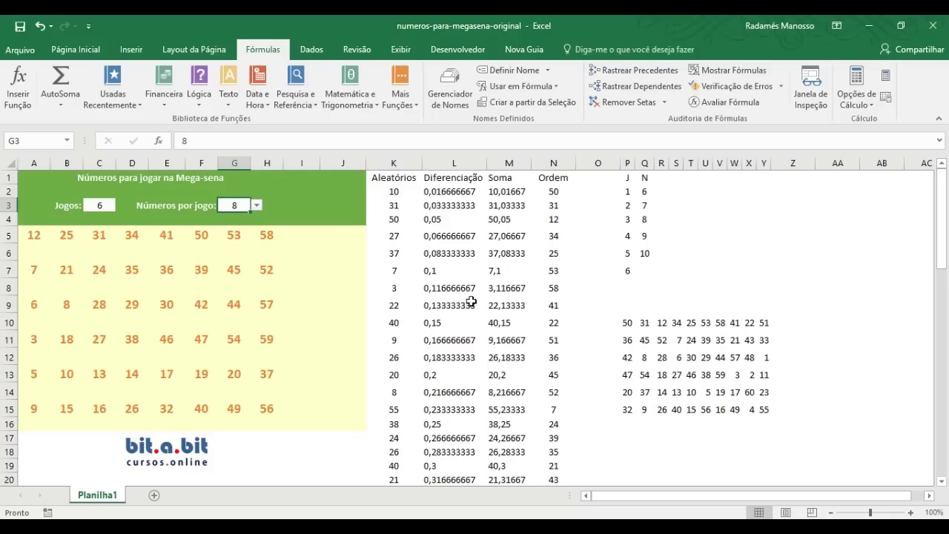
left_click_drag(625, 323, 732, 322)
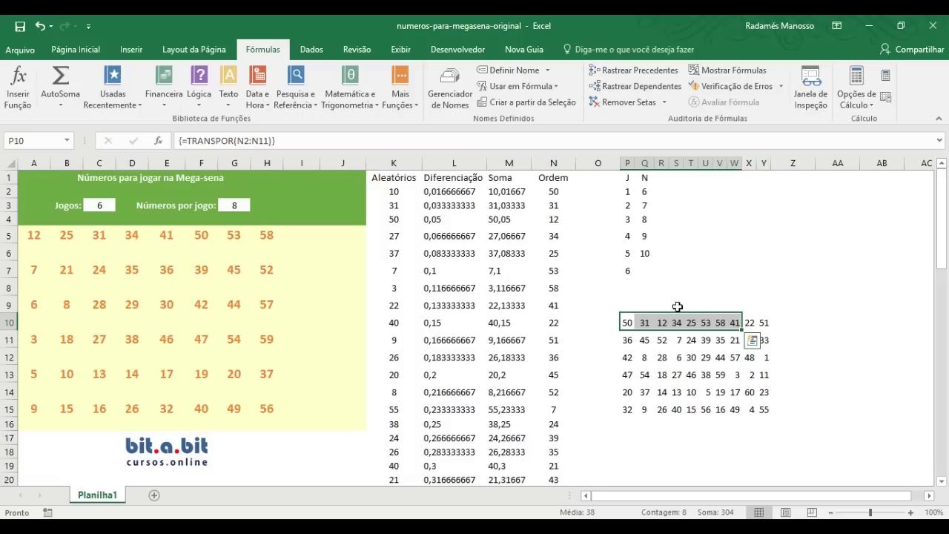
Examine the ÍNDICE reference of the name jogo1 in the Name Manager, focusing on its $G$3 argument.
left_click(449, 94)
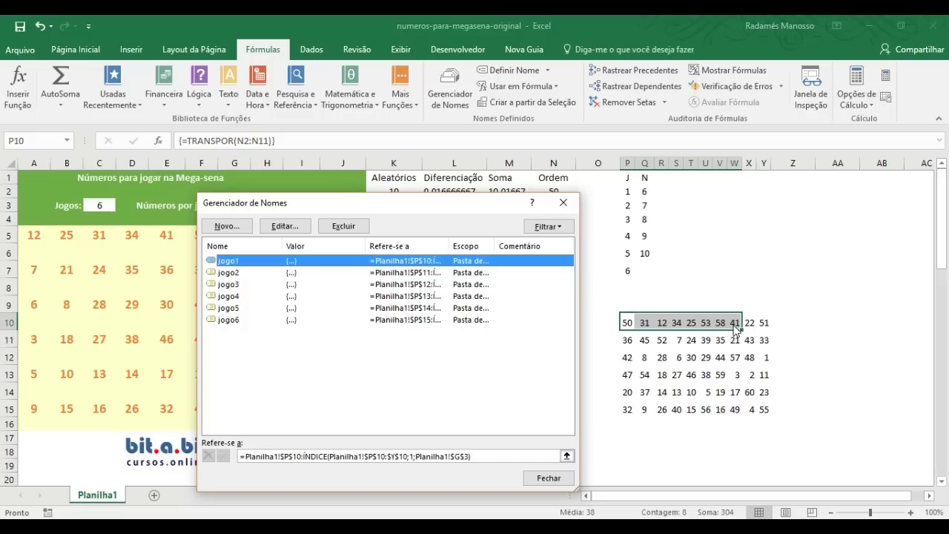
left_click_drag(413, 203, 519, 185)
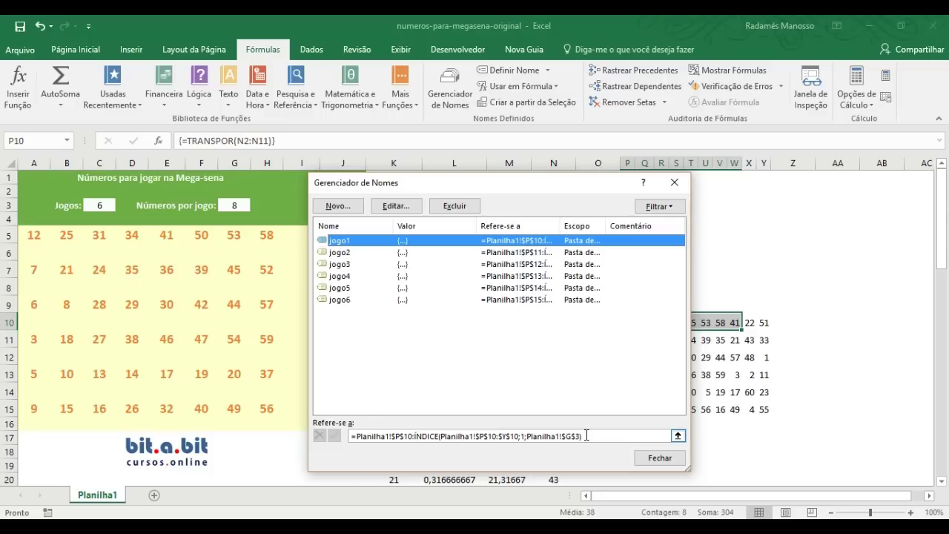
double_click(571, 436)
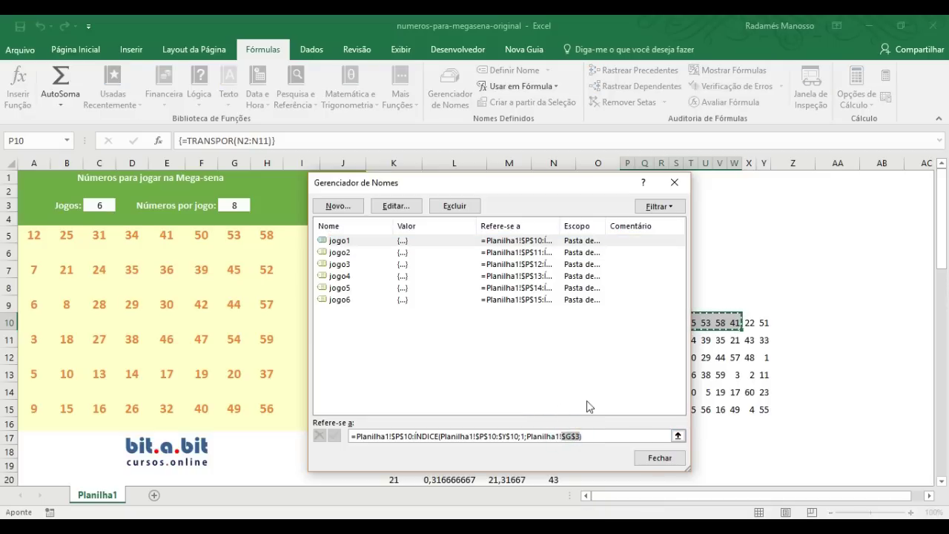
left_click(657, 459)
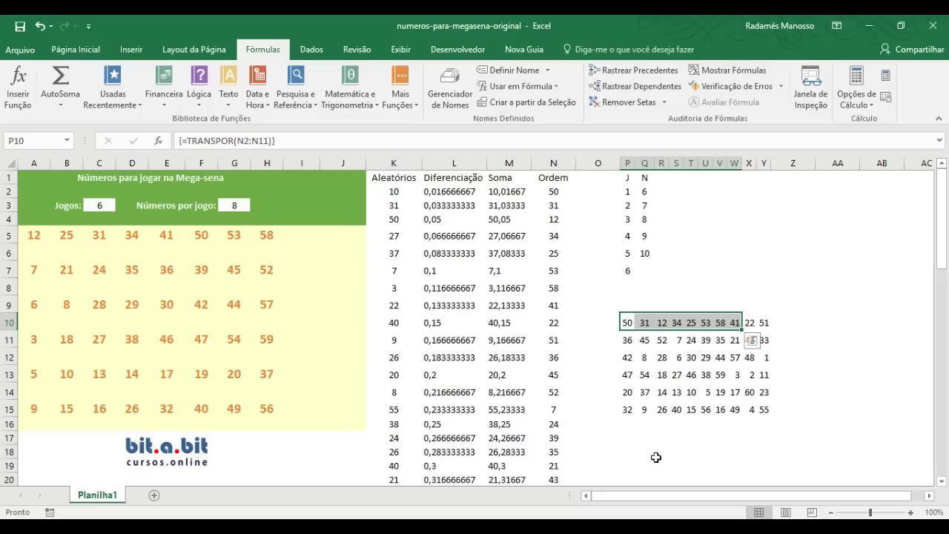
Set the numbers per game to 9 and compare the displayed first game, A5:I5, with its source numbers in P10:X10.
left_click(235, 208)
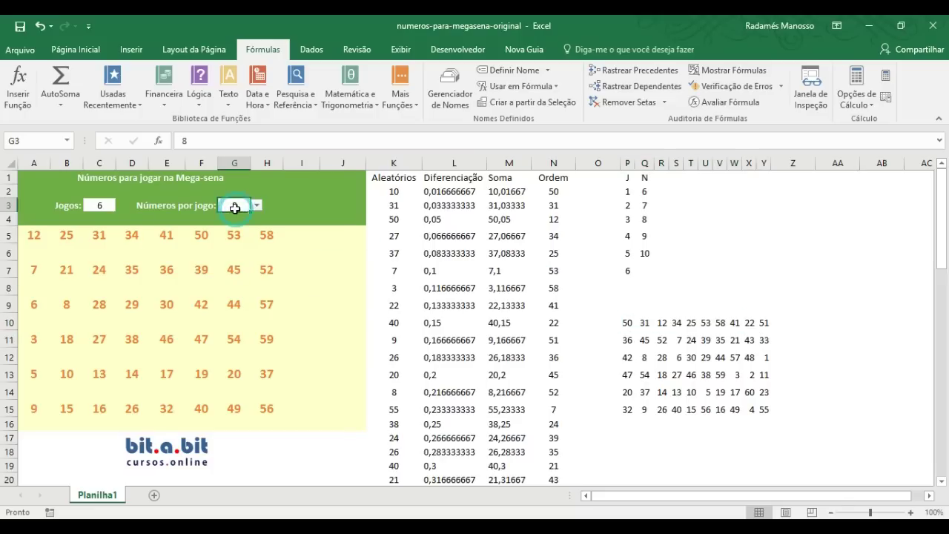
left_click(256, 207)
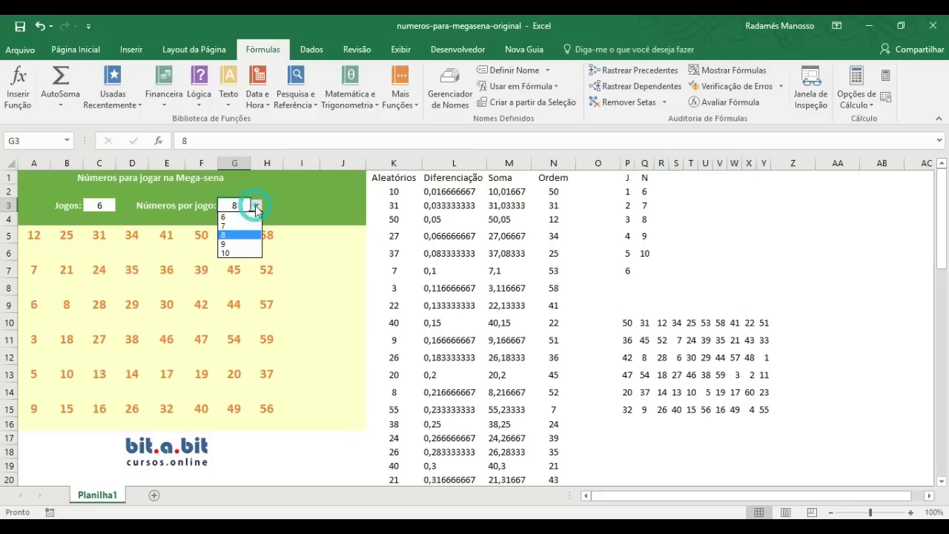
left_click(245, 245)
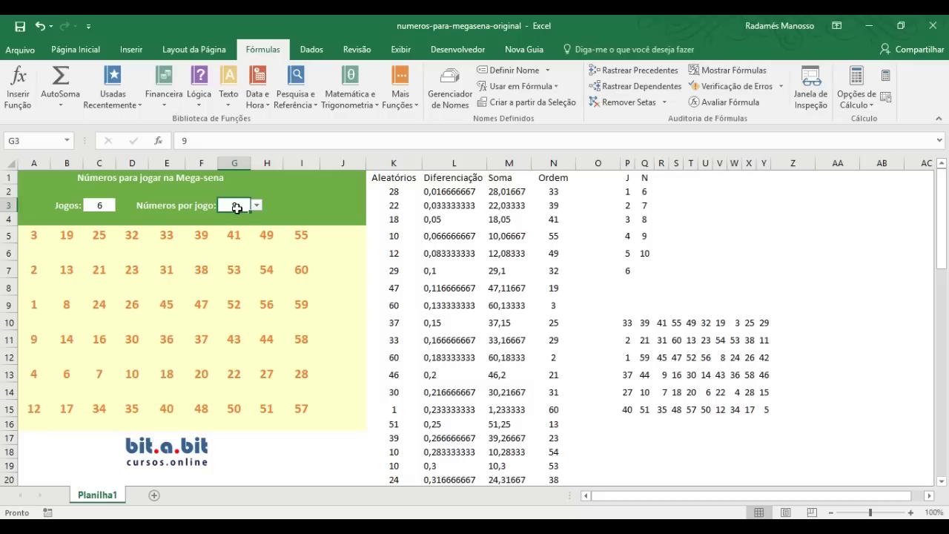
left_click(32, 235)
left_click_drag(45, 234, 296, 235)
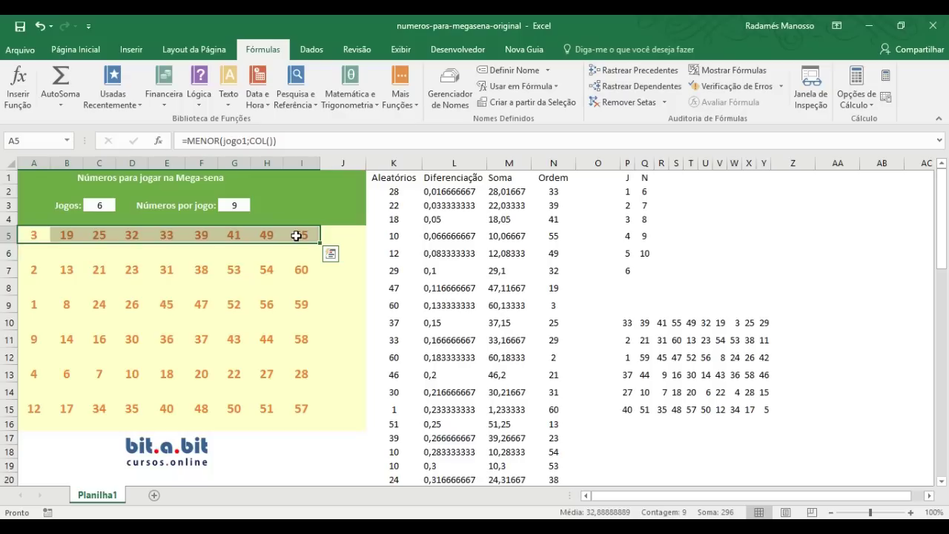
left_click_drag(627, 322, 751, 324)
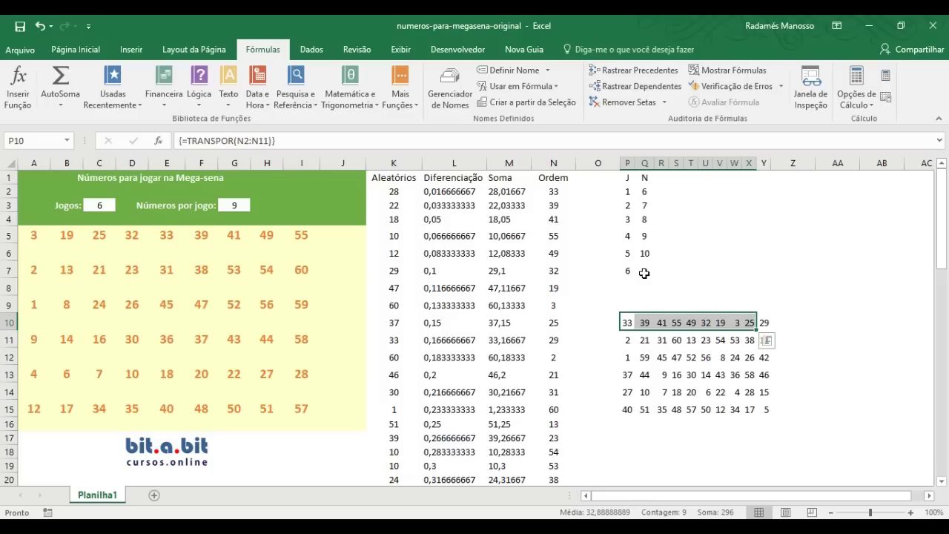
Set the numbers per game back to 6.
left_click(239, 202)
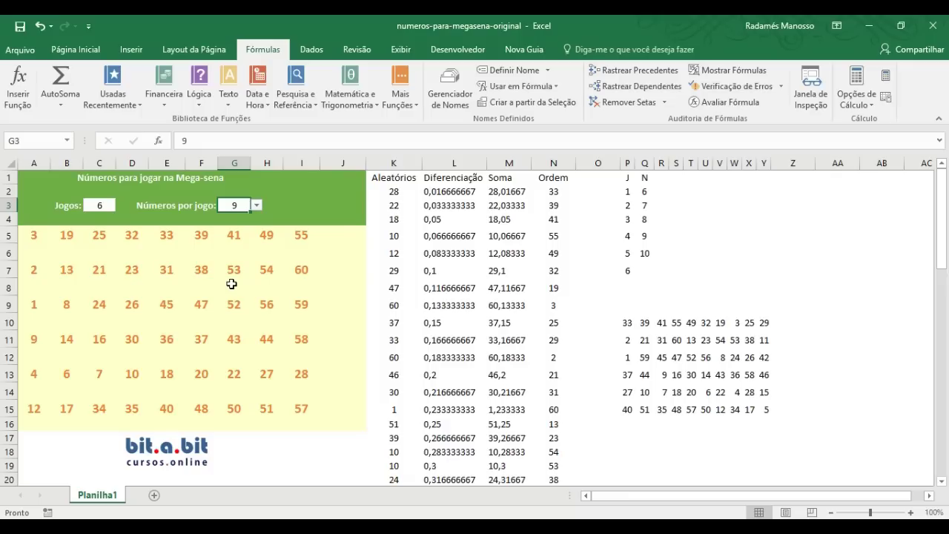
left_click(256, 206)
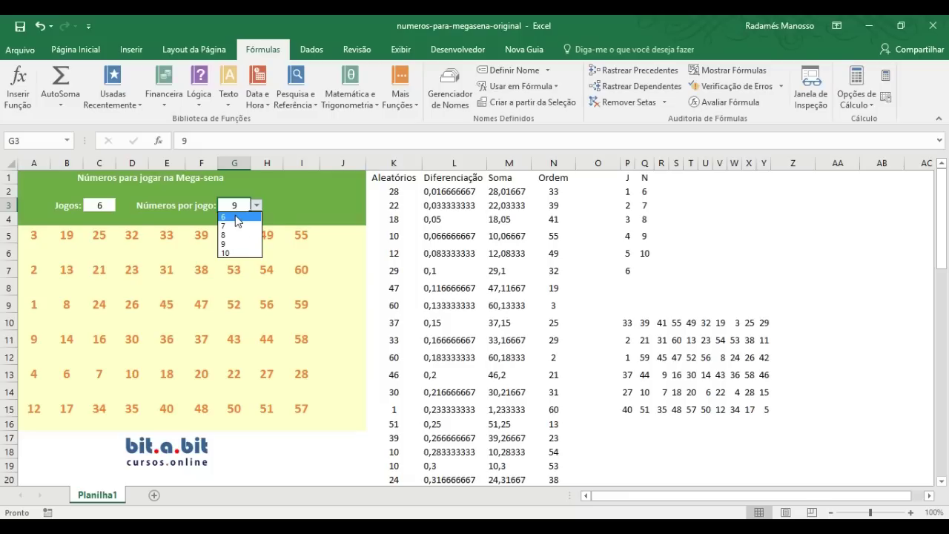
left_click(235, 218)
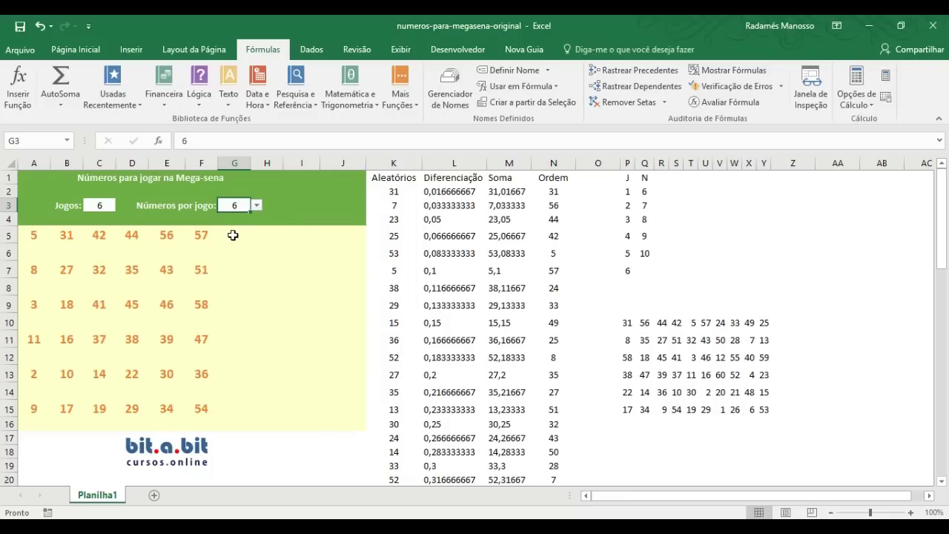
Examine the conditional formulas in the blank cells of the first game, G5:J5, and of the second game in row 7.
left_click(233, 235)
left_click(267, 234)
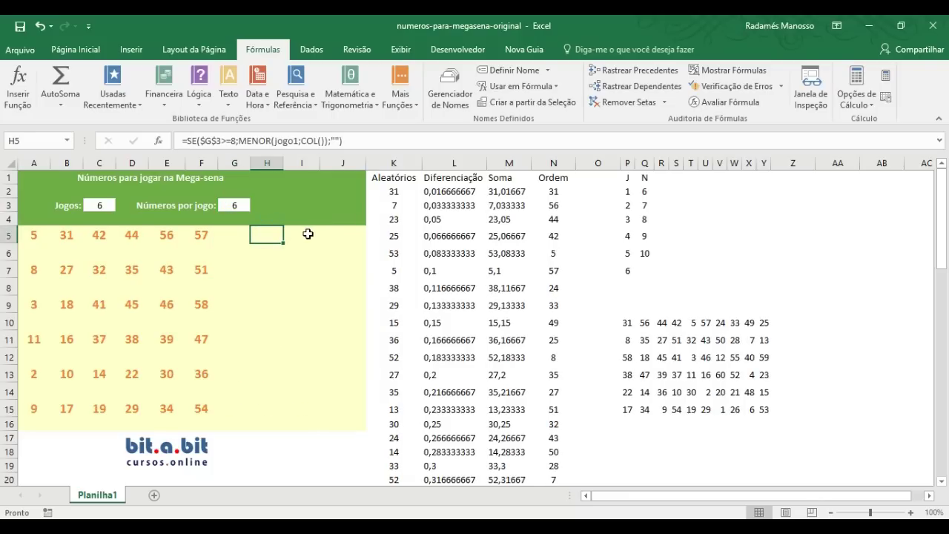
left_click(308, 234)
left_click(332, 234)
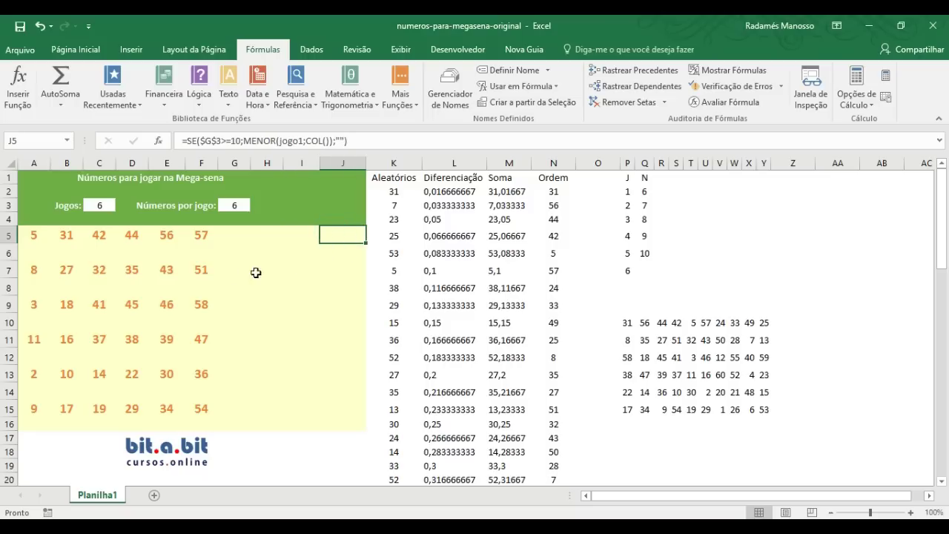
left_click(226, 265)
left_click(286, 268)
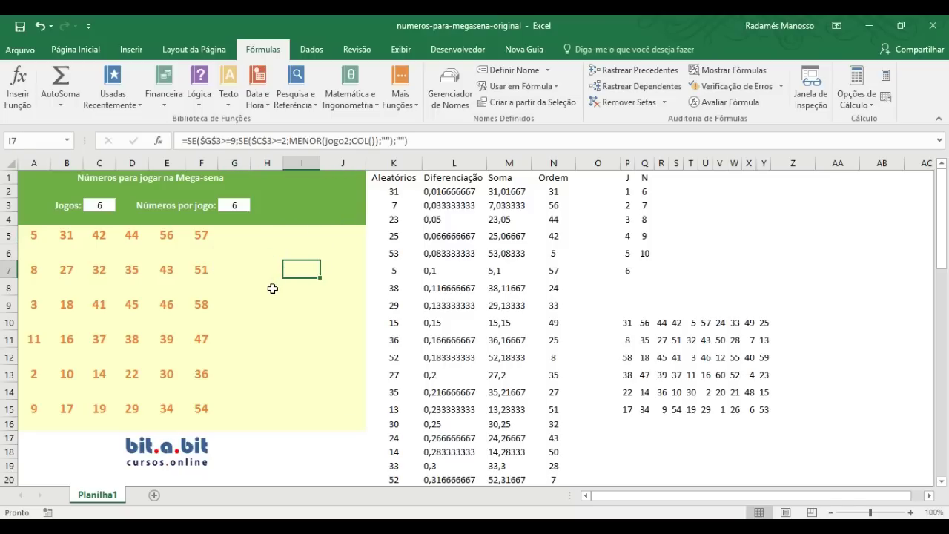
Examine the SE function arguments of the formula in G5, including its value-if-false argument, and close them without changes.
left_click(236, 232)
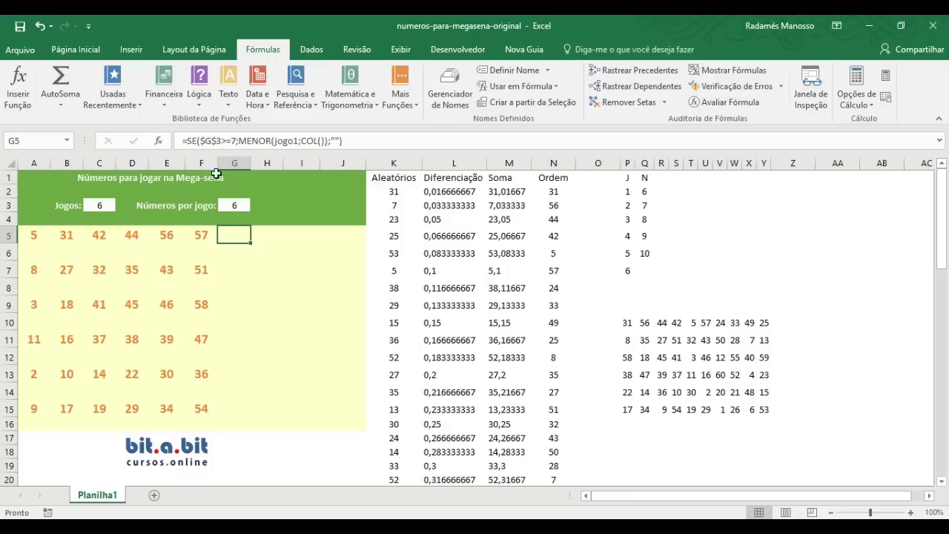
left_click(180, 140)
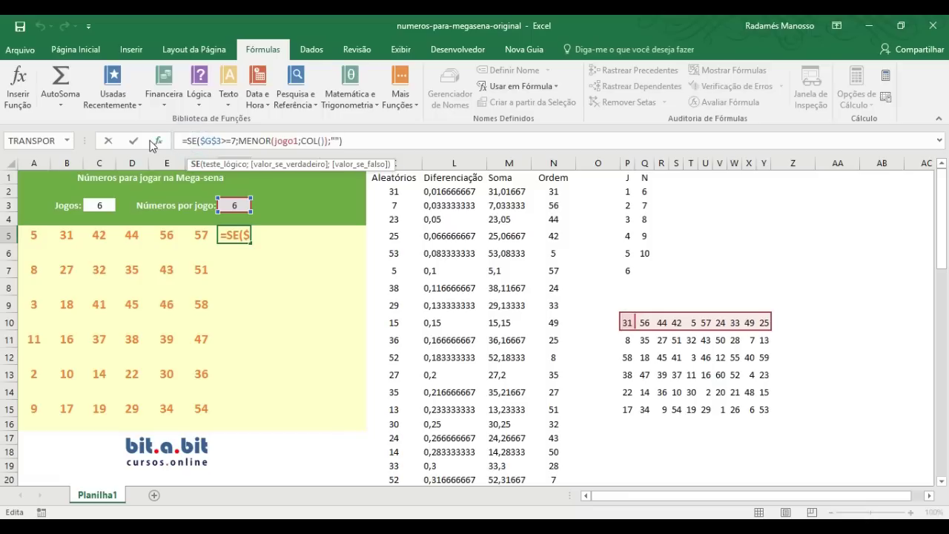
left_click(161, 140)
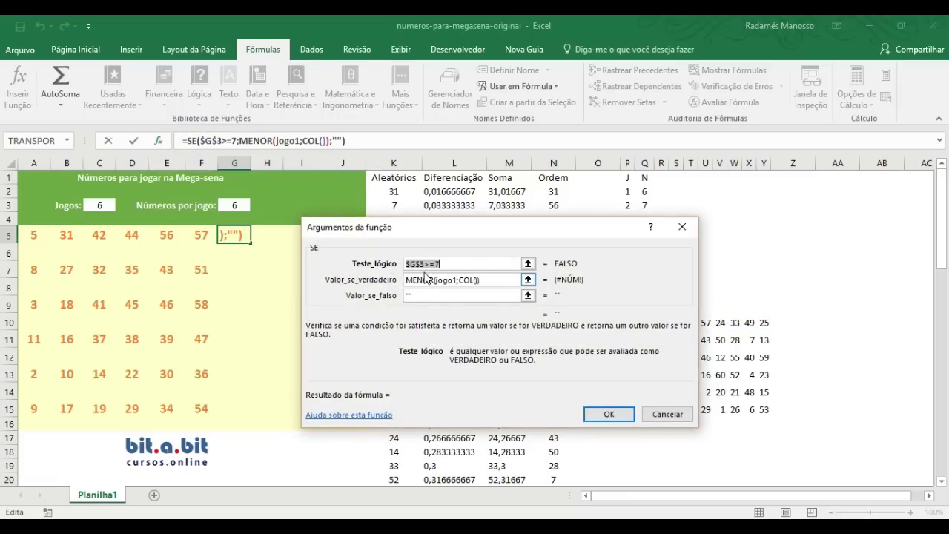
left_click(418, 295)
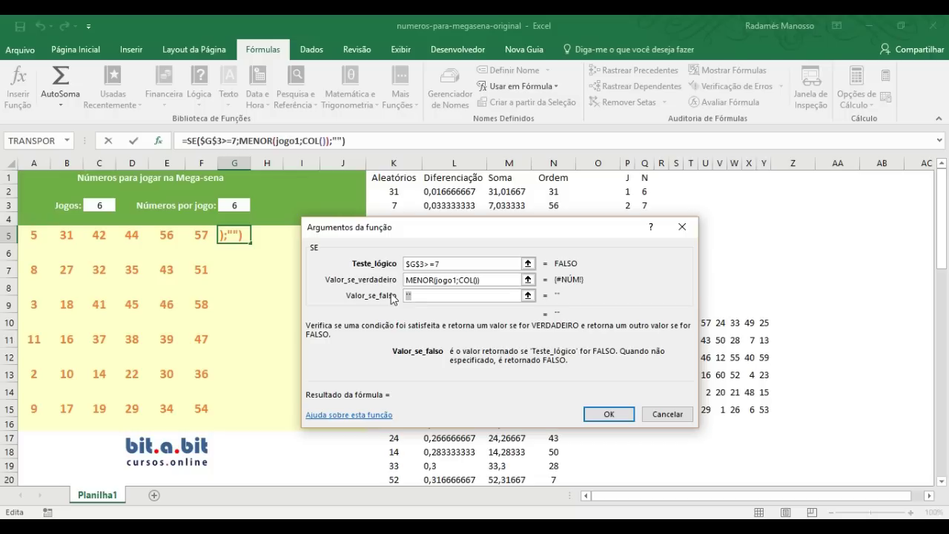
left_click(668, 414)
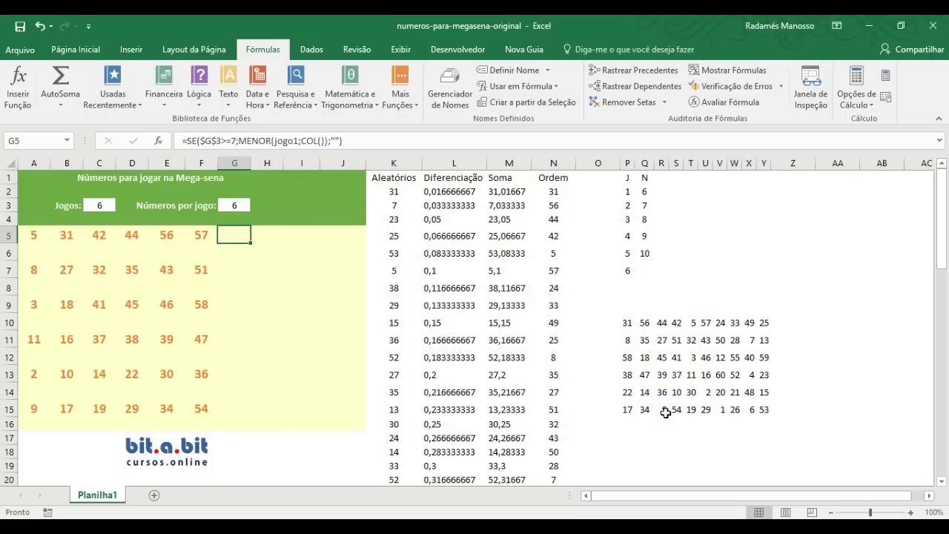